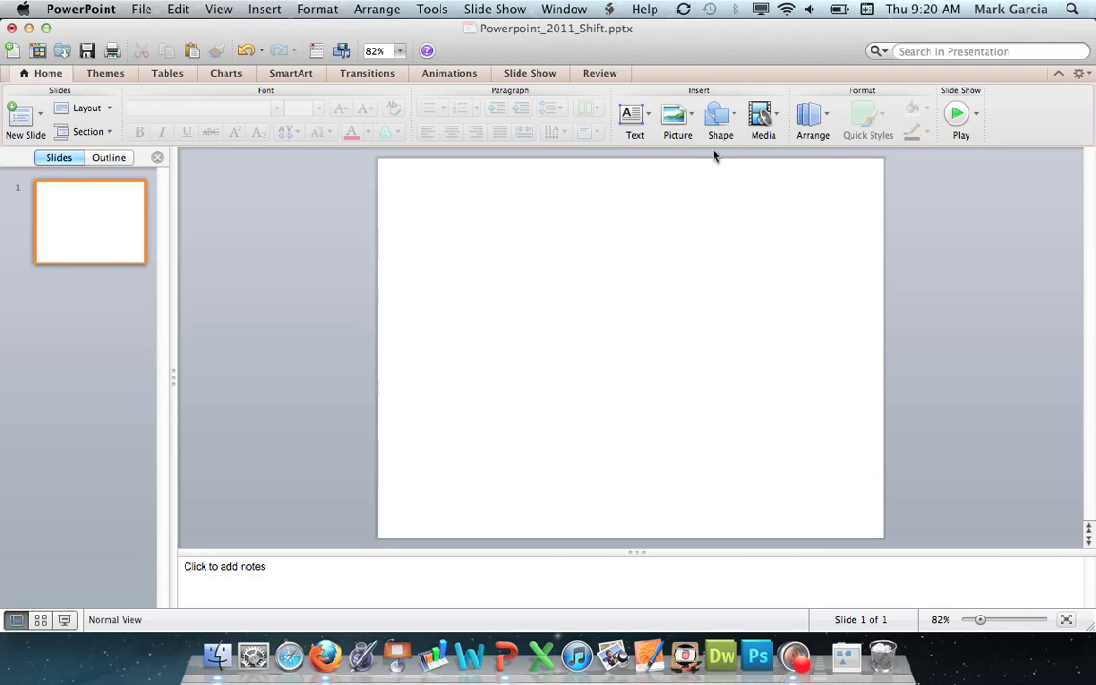
Insert a plain Rectangle shape near the top centre of the blank slide and select it
{"action": "left_click", "coordinate": [719, 120]}
{"action": "mouse_move", "coordinate": [745, 168]}
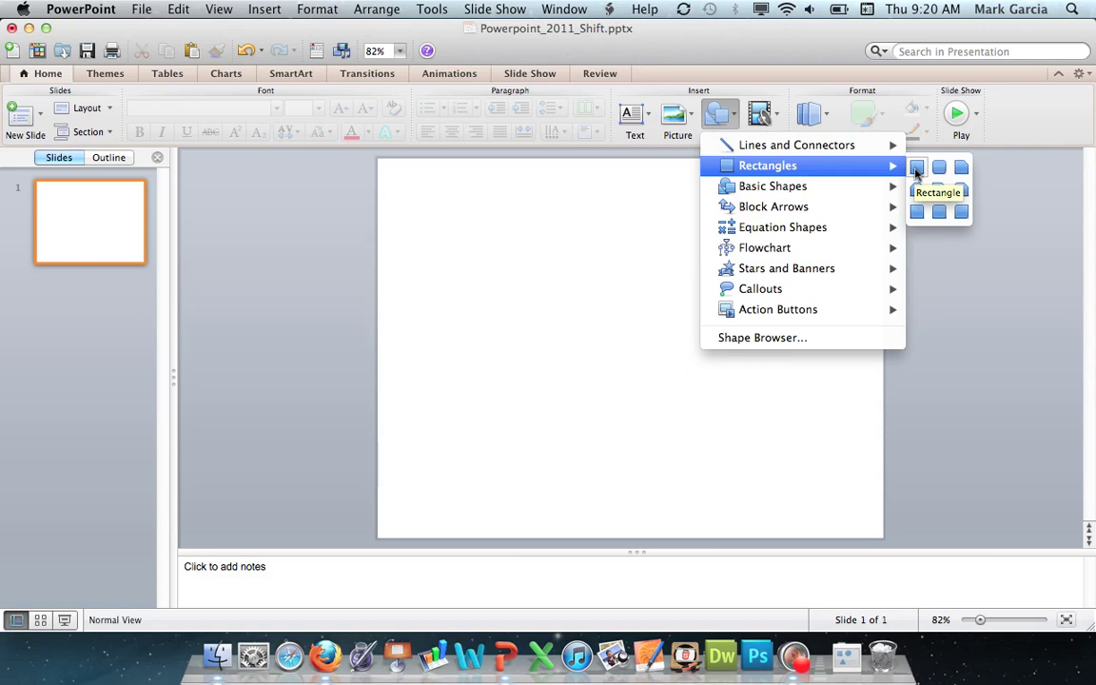
{"action": "left_click", "coordinate": [916, 170]}
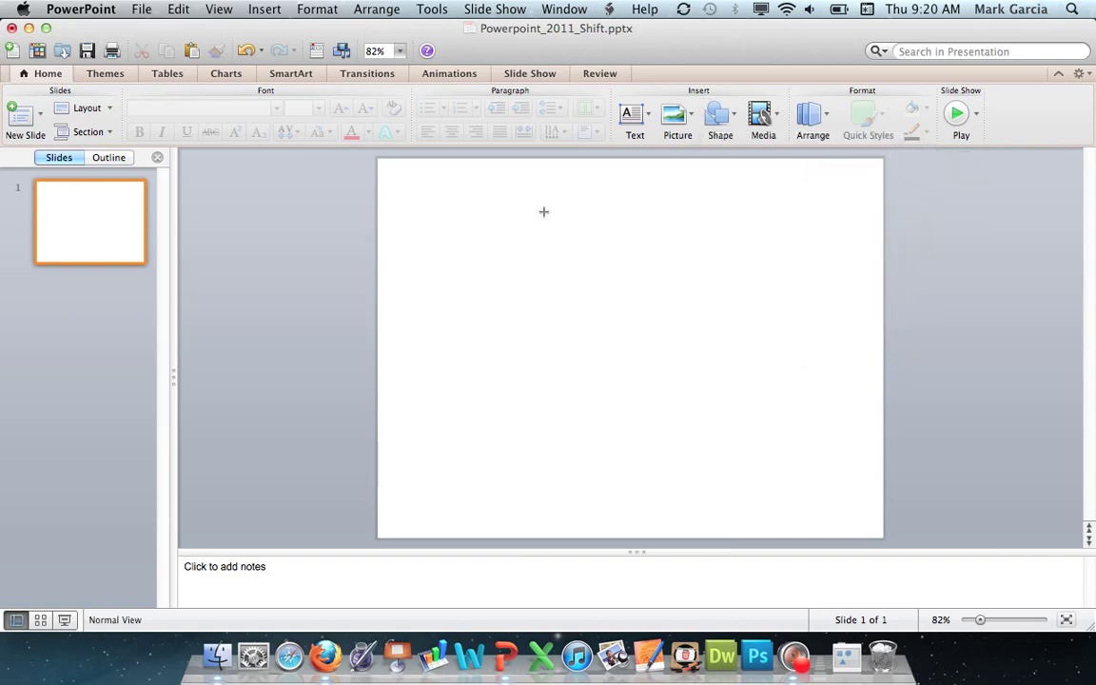
{"action": "left_click_drag", "start_coordinate": [513, 210], "coordinate": [729, 353]}
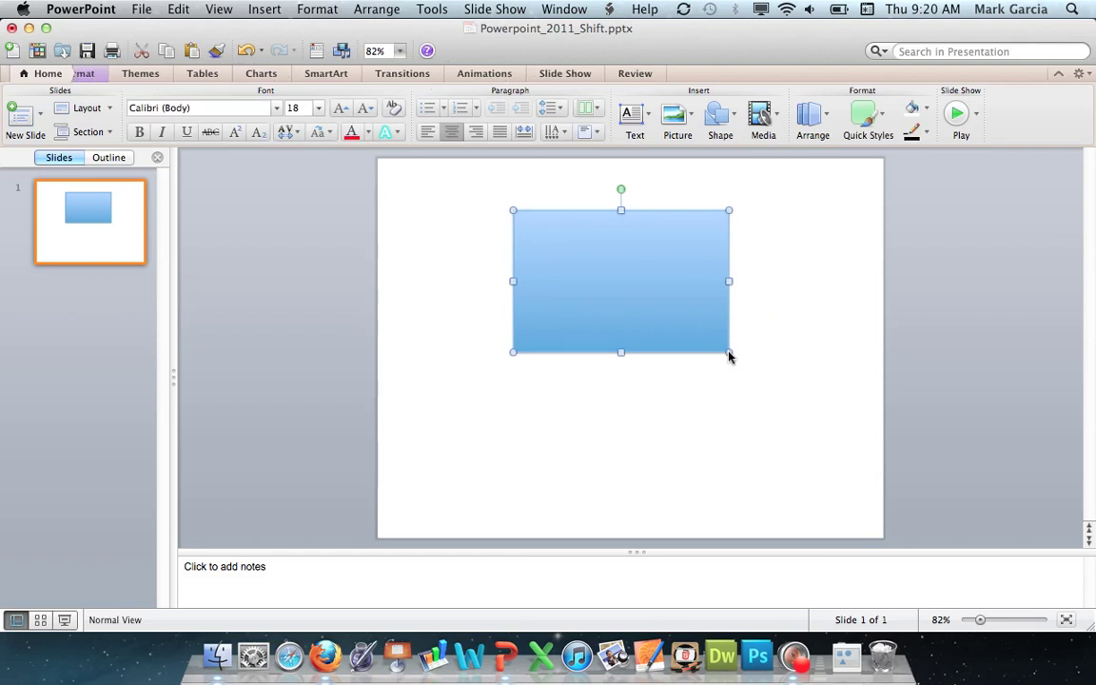
{"action": "left_click", "coordinate": [651, 395]}
{"action": "left_click", "coordinate": [633, 254]}
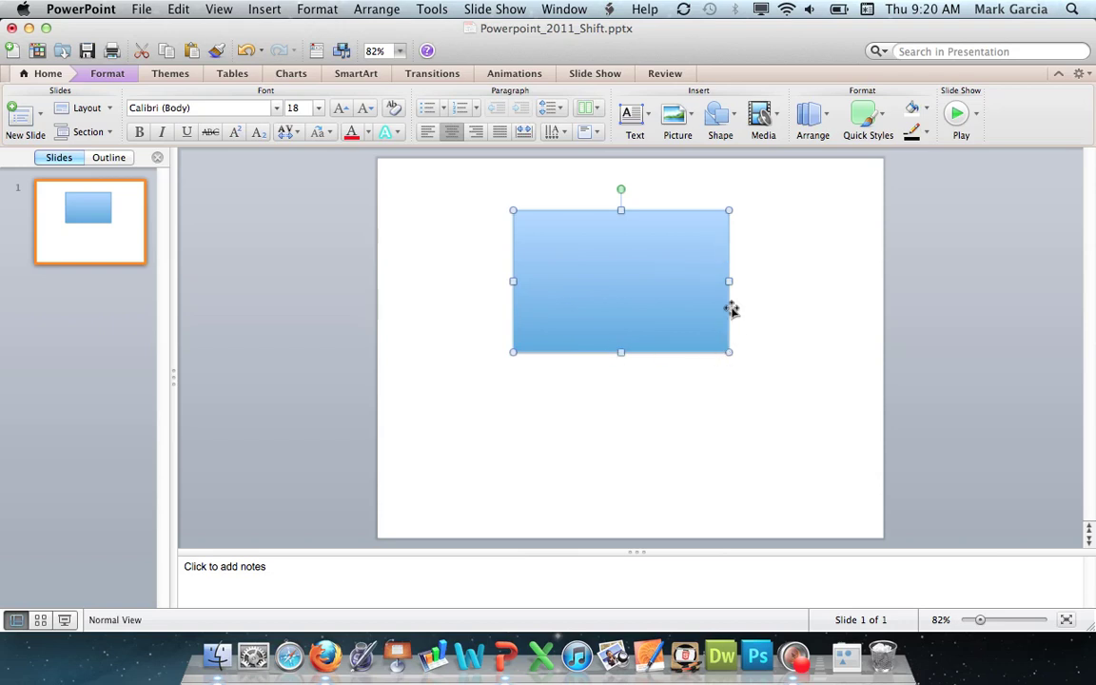
Move the rectangle to the top-left corner, then back right and down toward the centre
{"action": "left_click", "coordinate": [780, 313]}
{"action": "left_click", "coordinate": [613, 304]}
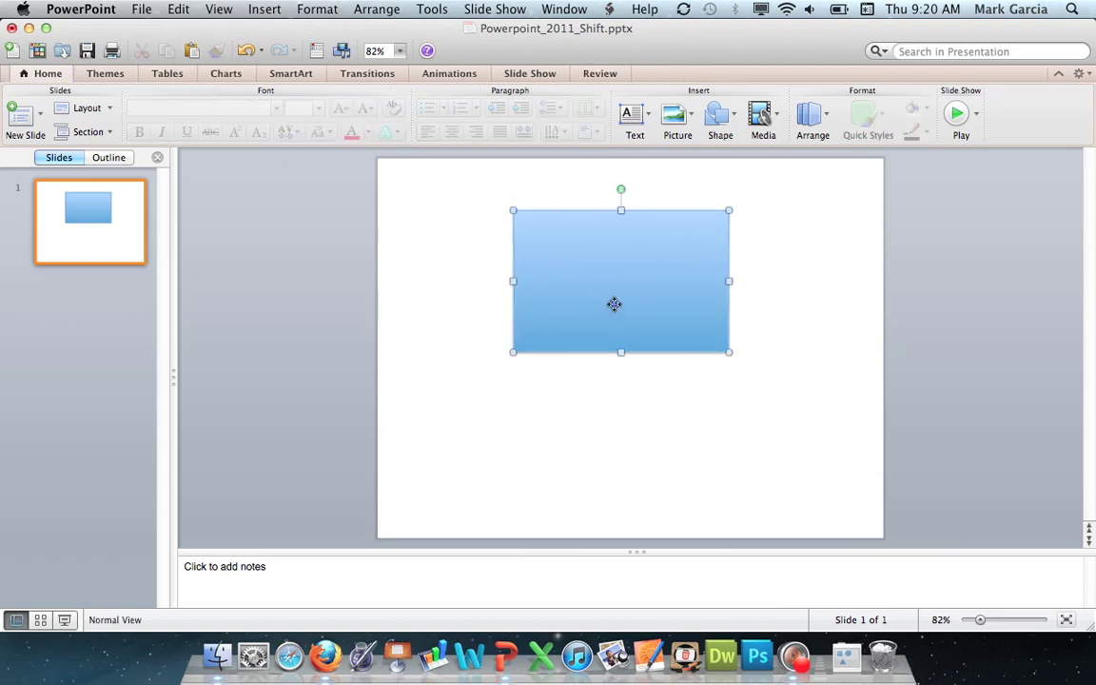
{"action": "left_click_drag", "start_coordinate": [633, 291], "coordinate": [518, 255]}
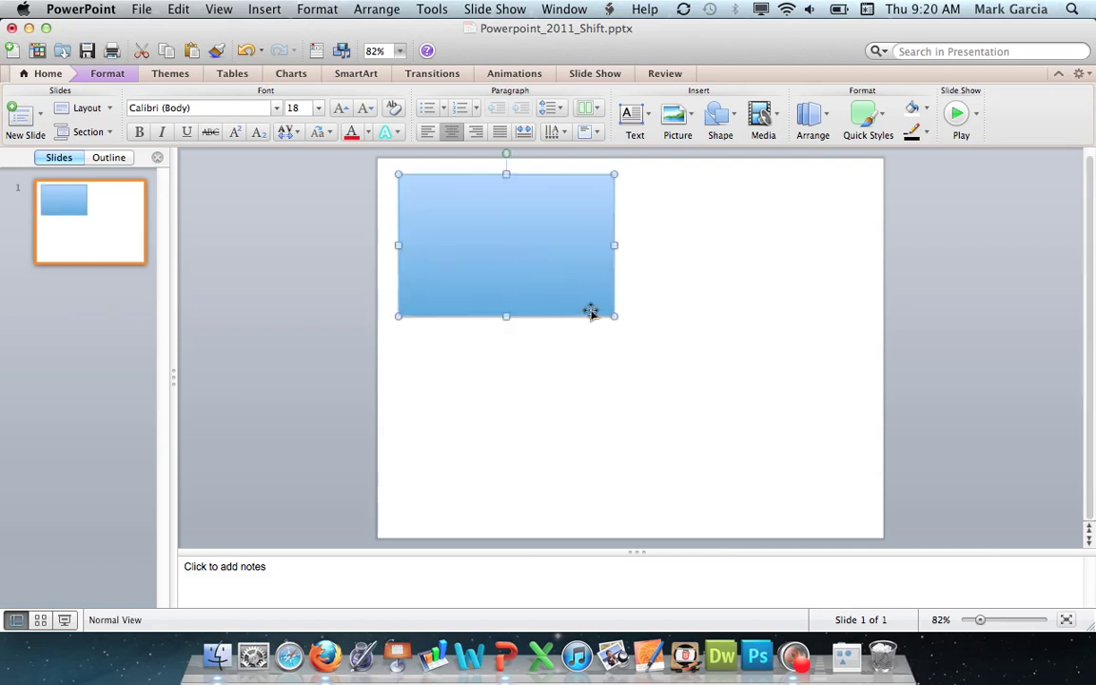
{"action": "left_click", "coordinate": [658, 370]}
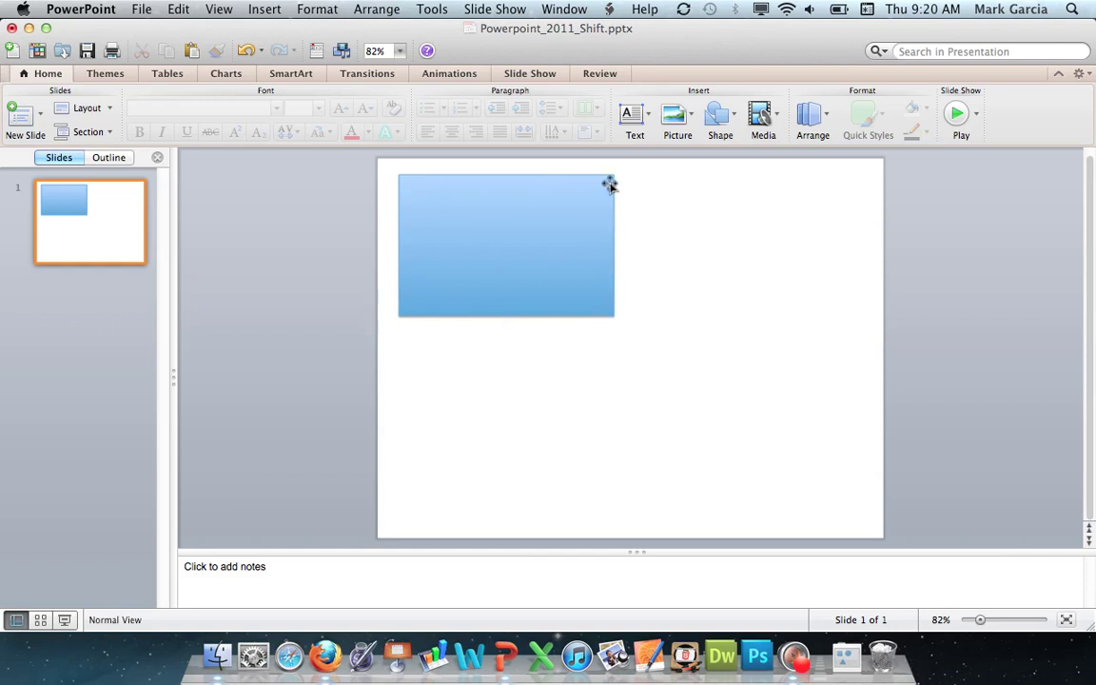
{"action": "left_click", "coordinate": [509, 261]}
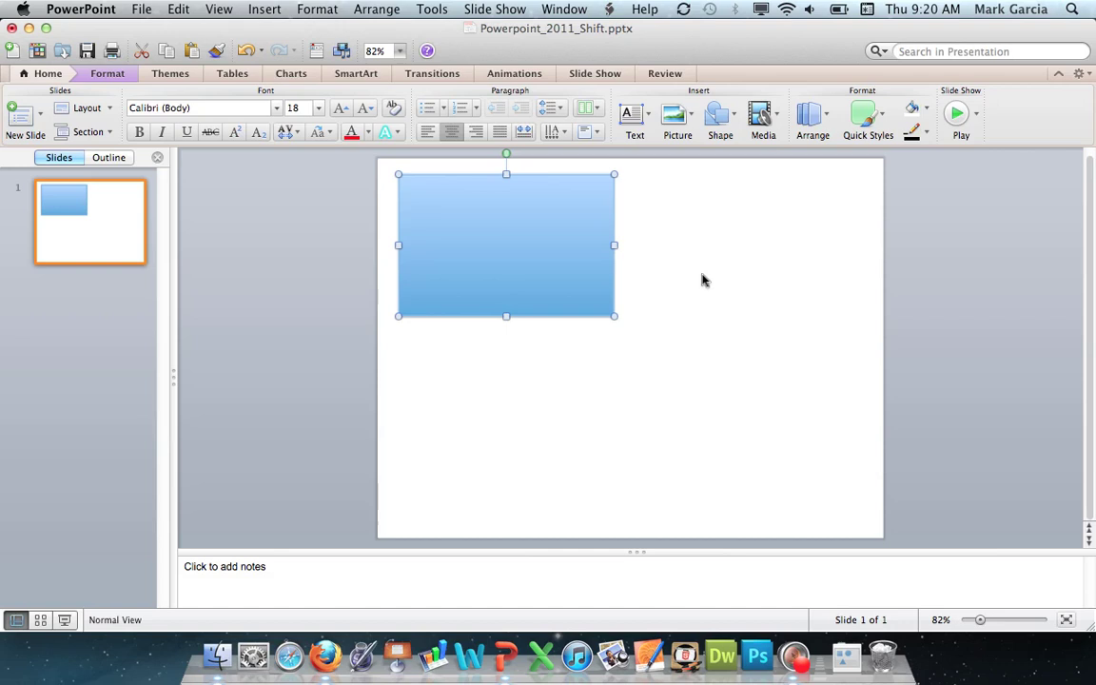
{"action": "left_click_drag", "start_coordinate": [541, 257], "coordinate": [595, 289]}
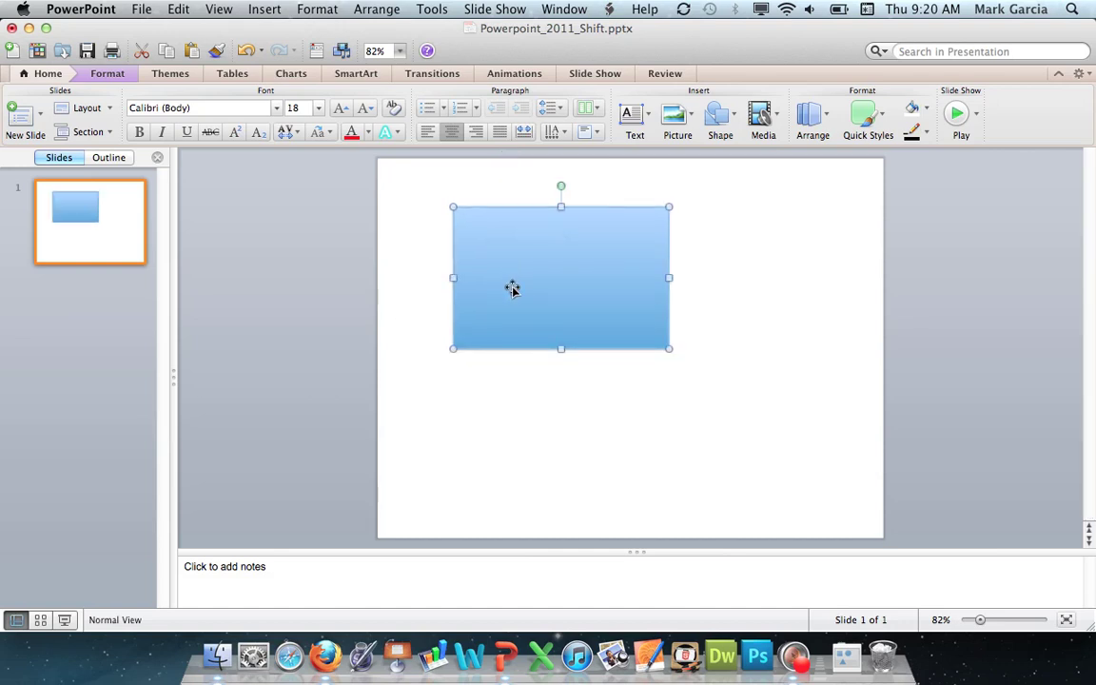
Set the rectangle's fill to No Fill, leaving only a thin blue outline
{"action": "left_click", "coordinate": [109, 76]}
{"action": "left_click", "coordinate": [321, 8]}
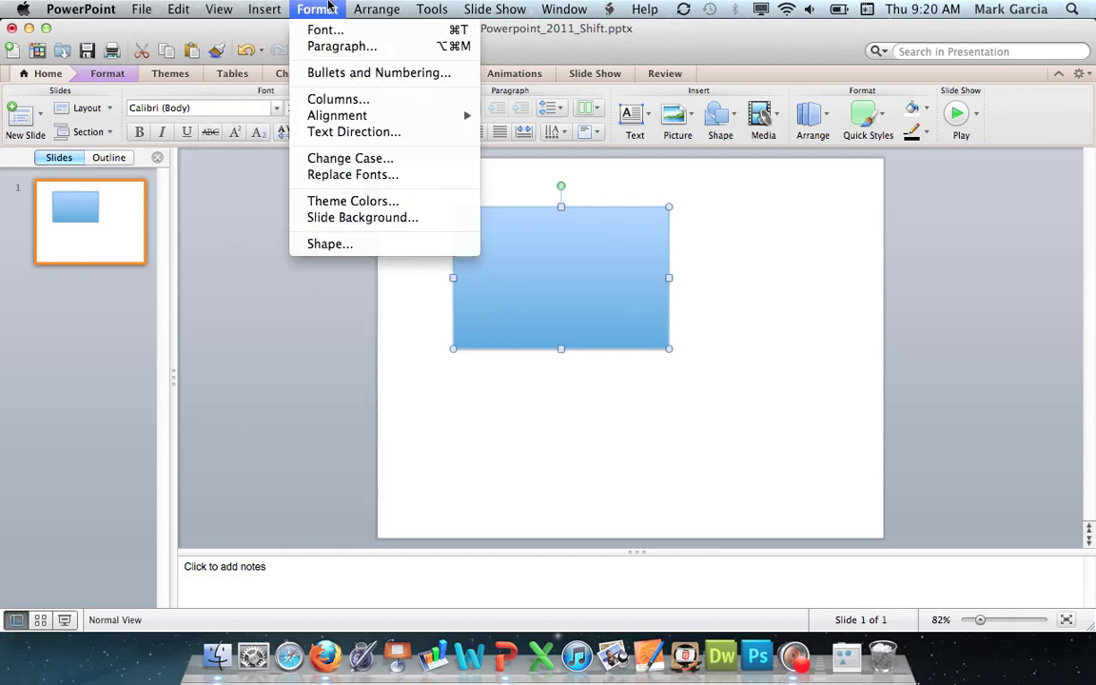
{"action": "left_click", "coordinate": [119, 76]}
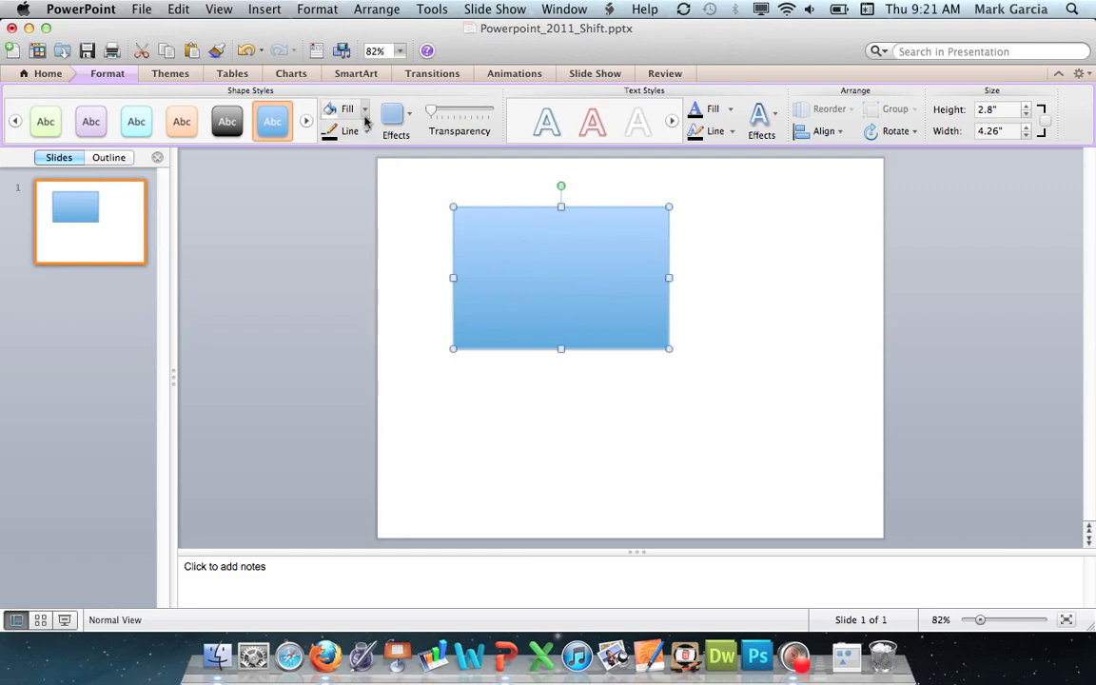
{"action": "left_click", "coordinate": [364, 115]}
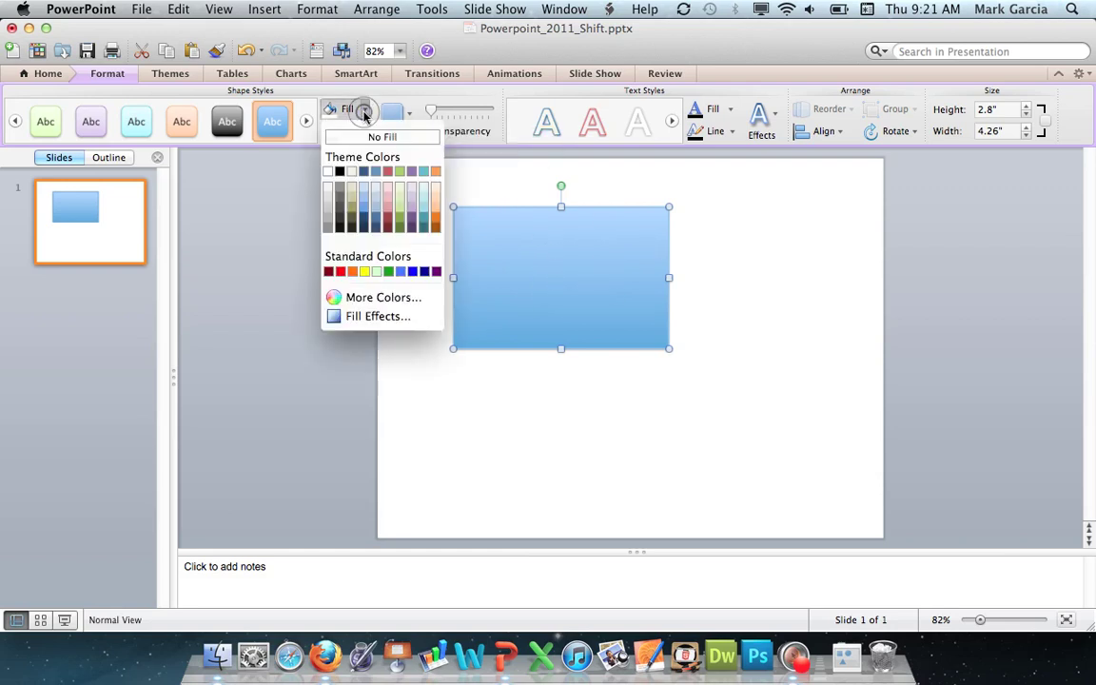
{"action": "left_click", "coordinate": [367, 69]}
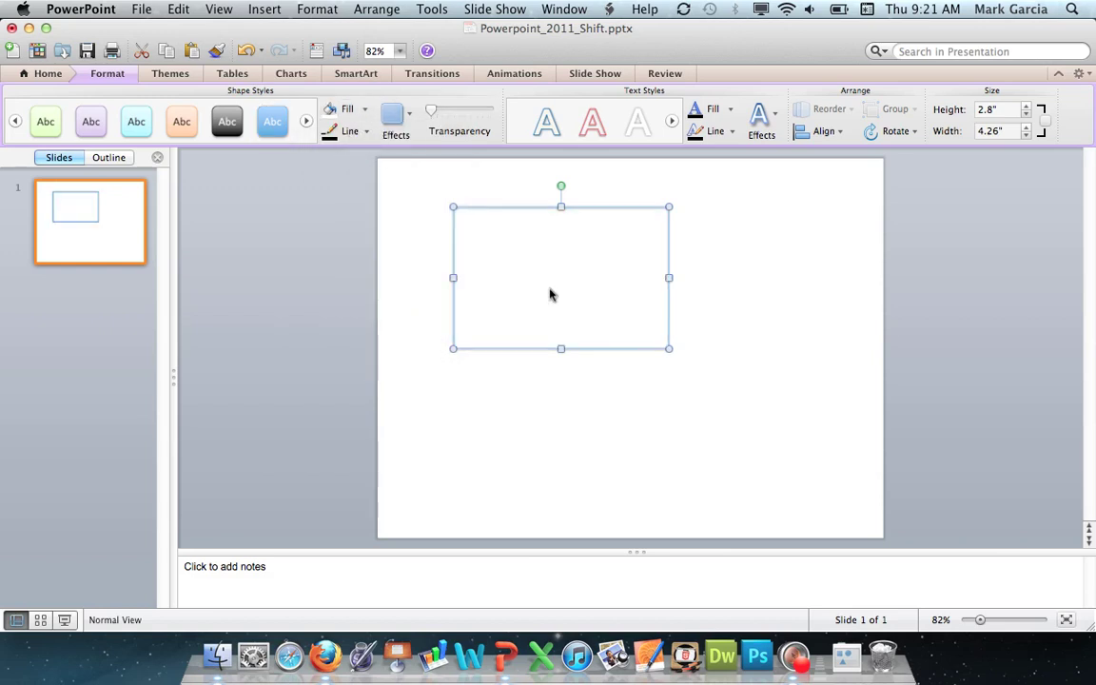
{"action": "left_click", "coordinate": [831, 293]}
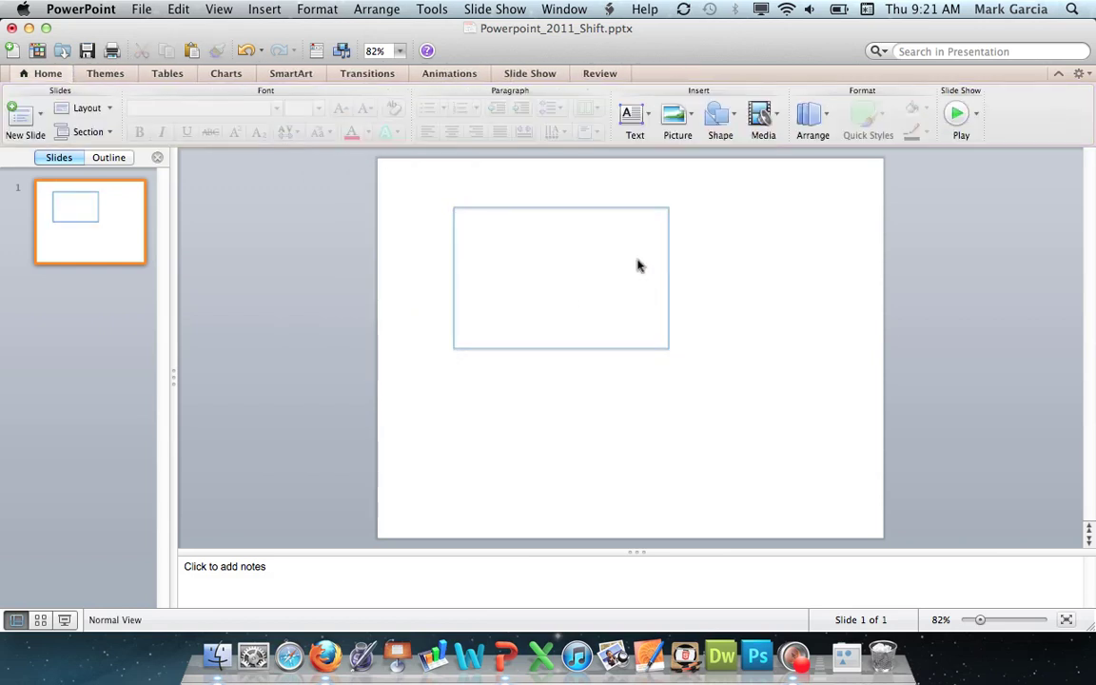
Change the rectangle's outline colour to the black theme swatch
{"action": "left_click", "coordinate": [647, 208]}
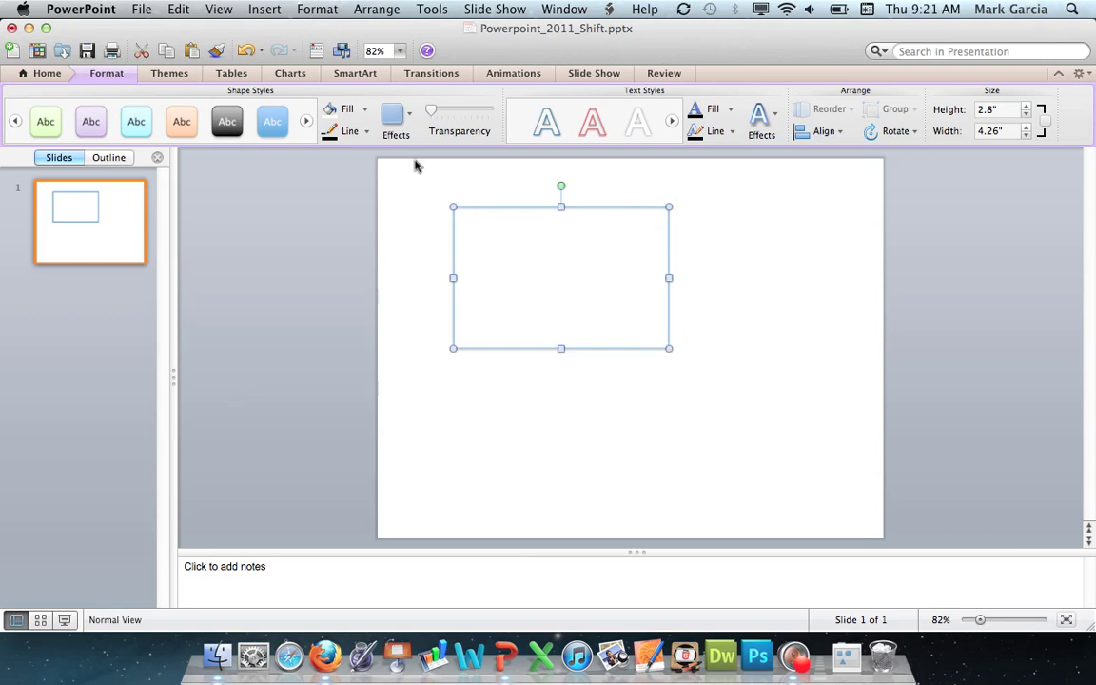
{"action": "left_click", "coordinate": [350, 131]}
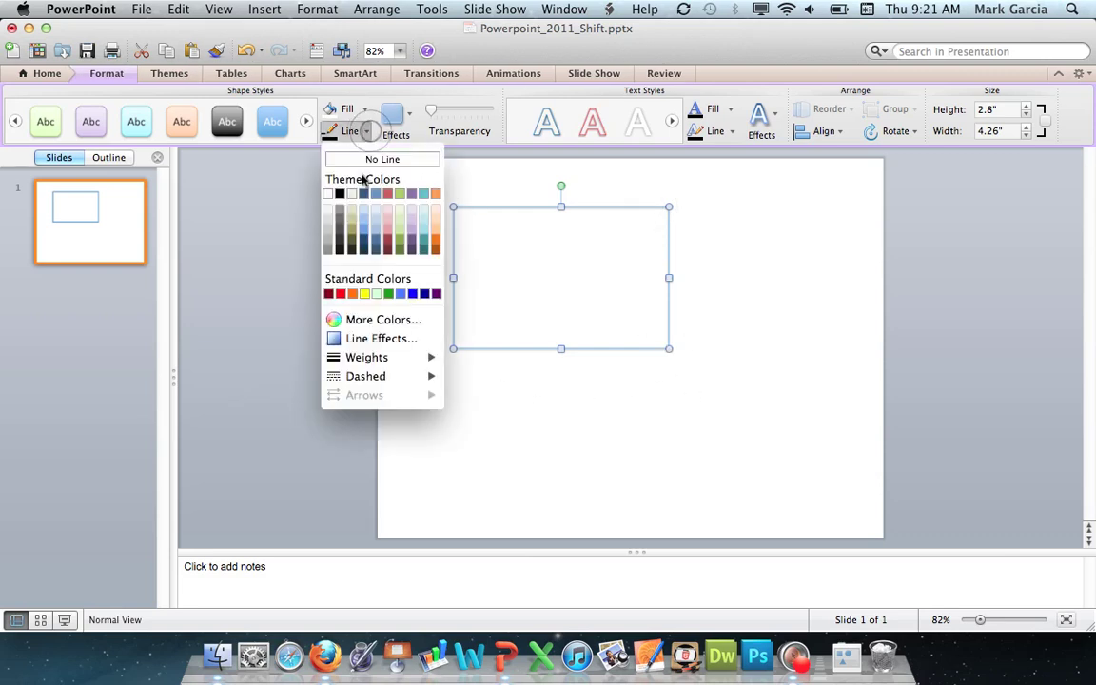
{"action": "left_click", "coordinate": [364, 132]}
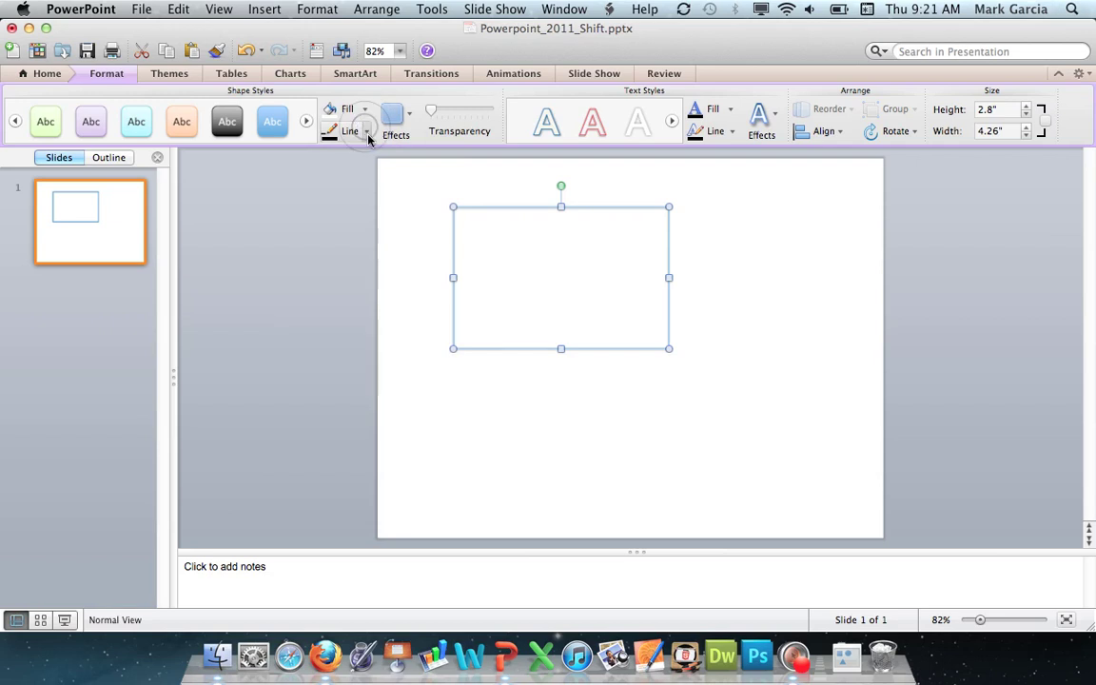
{"action": "left_click", "coordinate": [368, 136]}
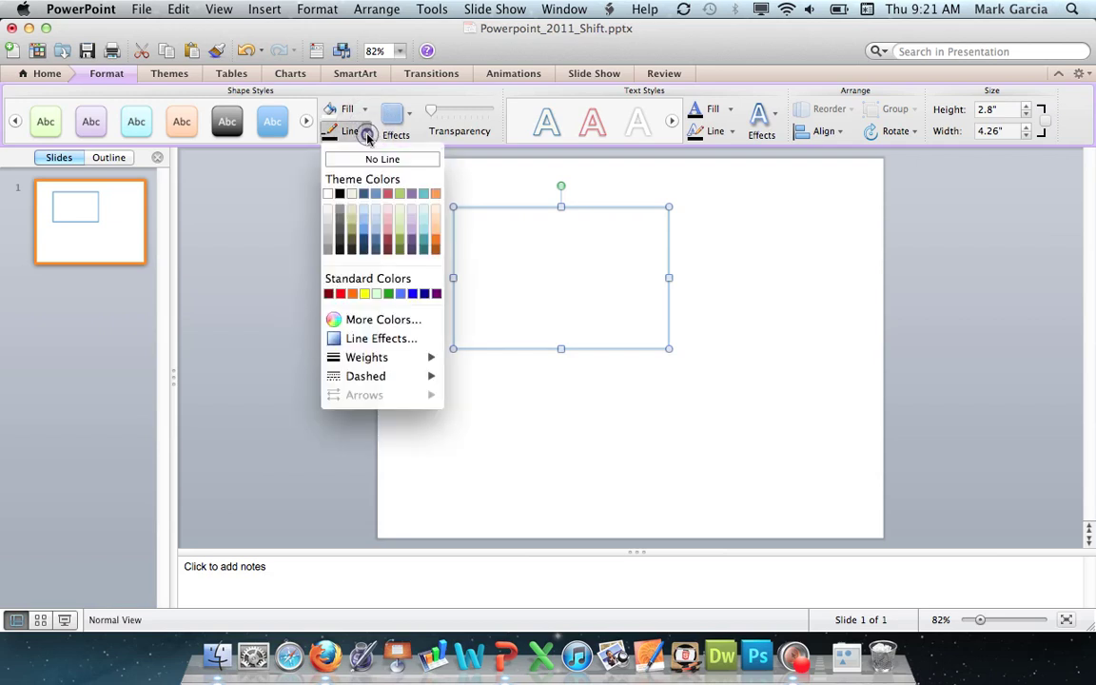
{"action": "left_click", "coordinate": [342, 195]}
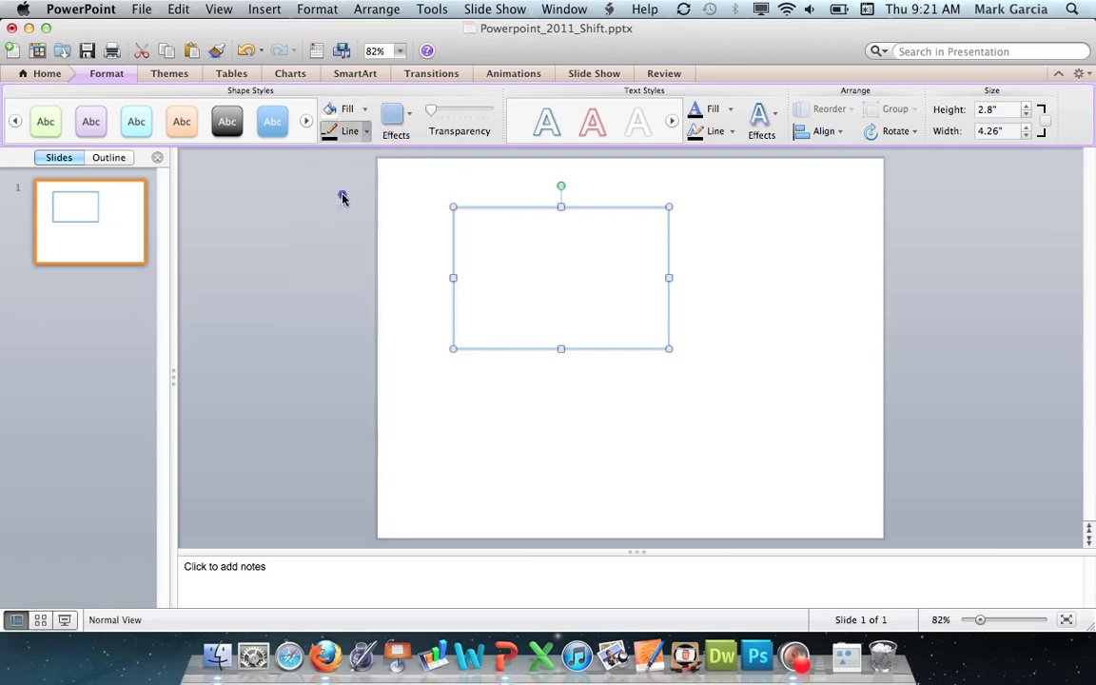
{"action": "left_click", "coordinate": [747, 314]}
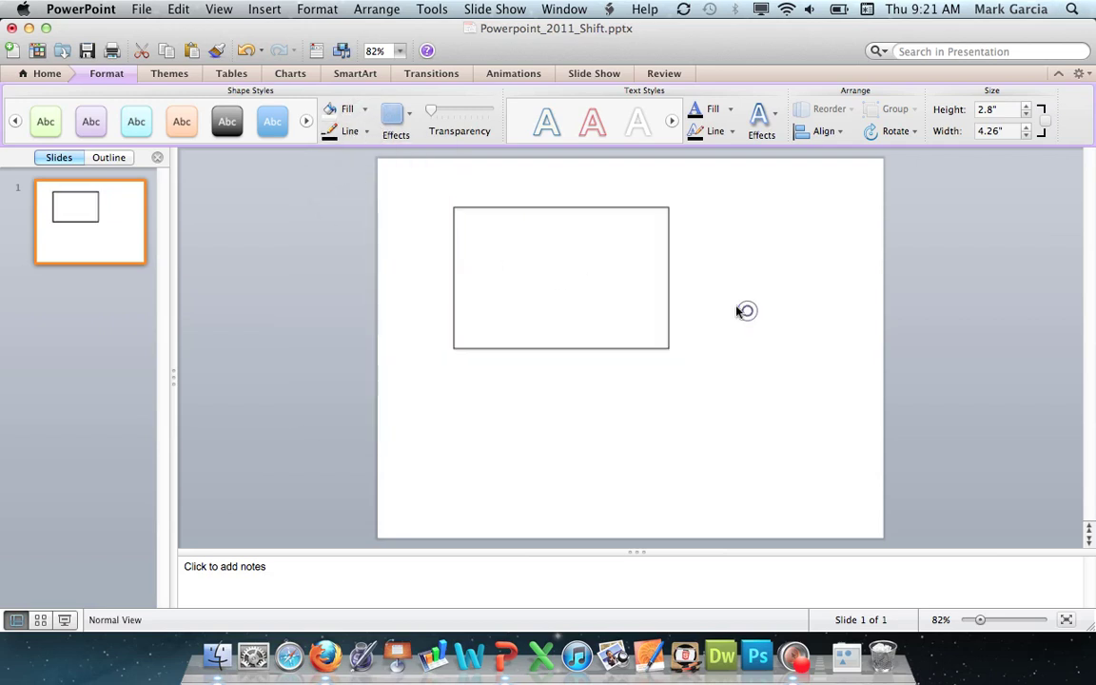
{"action": "left_click", "coordinate": [668, 271]}
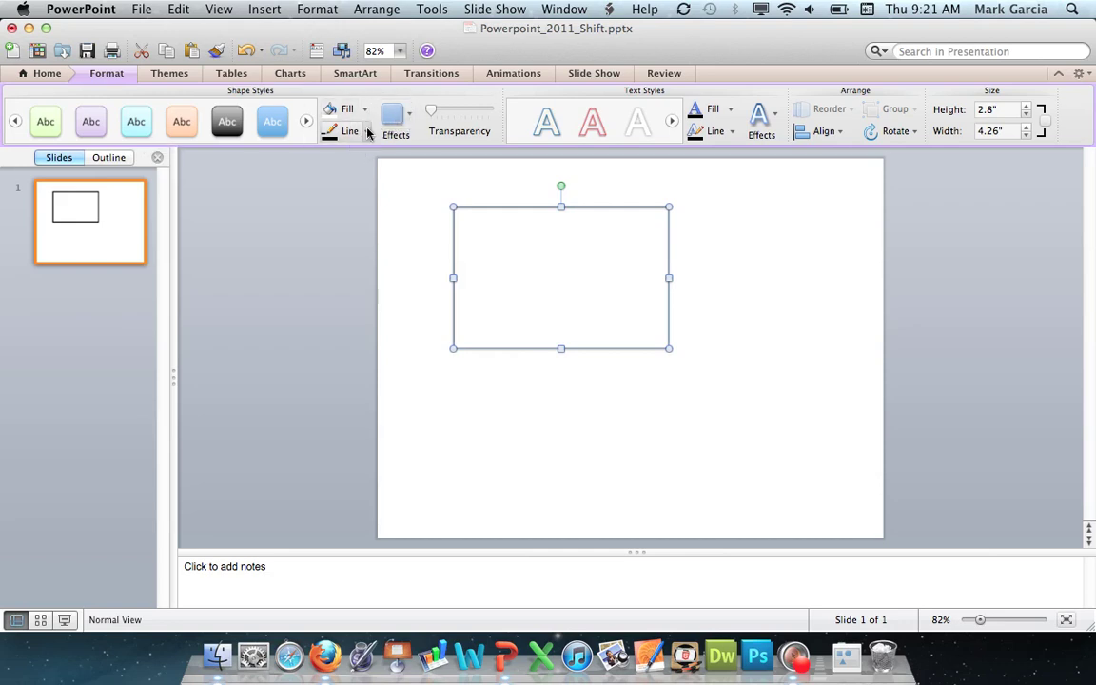
{"action": "left_click", "coordinate": [390, 122]}
{"action": "mouse_move", "coordinate": [442, 158]}
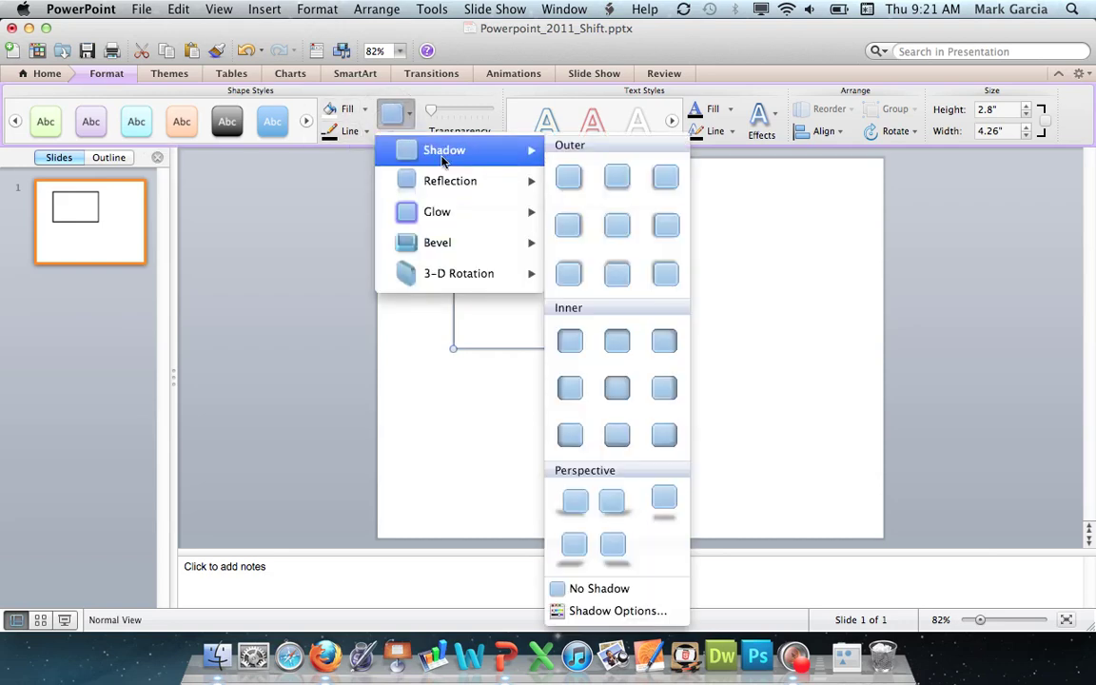
{"action": "left_click", "coordinate": [623, 588]}
{"action": "left_click", "coordinate": [624, 420]}
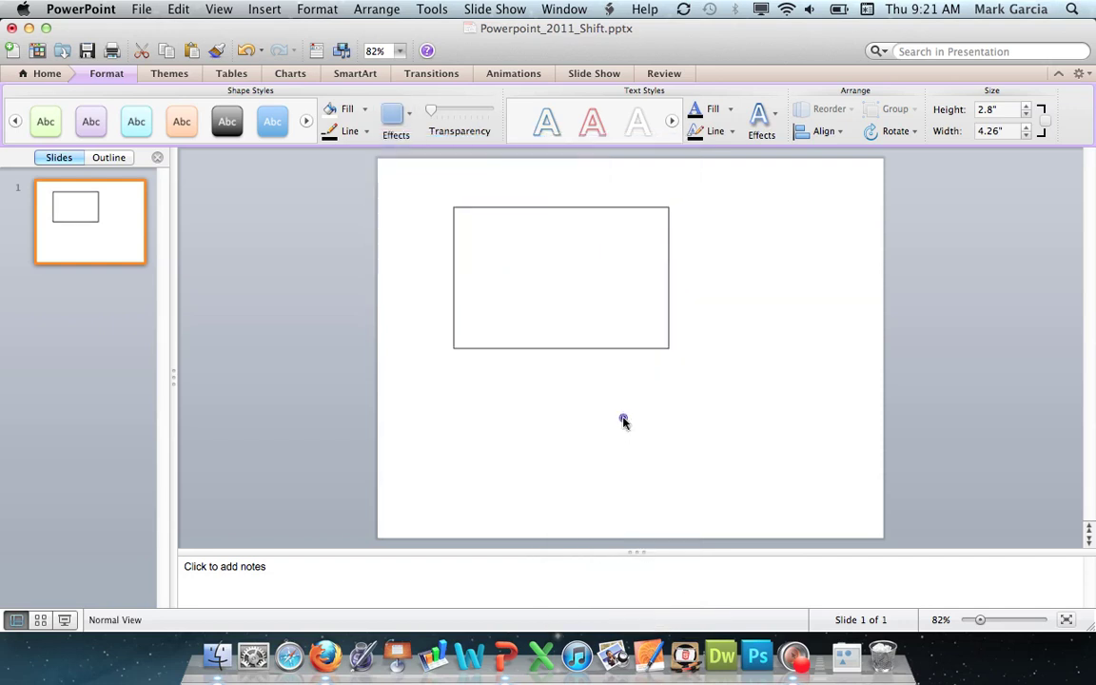
{"action": "left_click", "coordinate": [665, 292]}
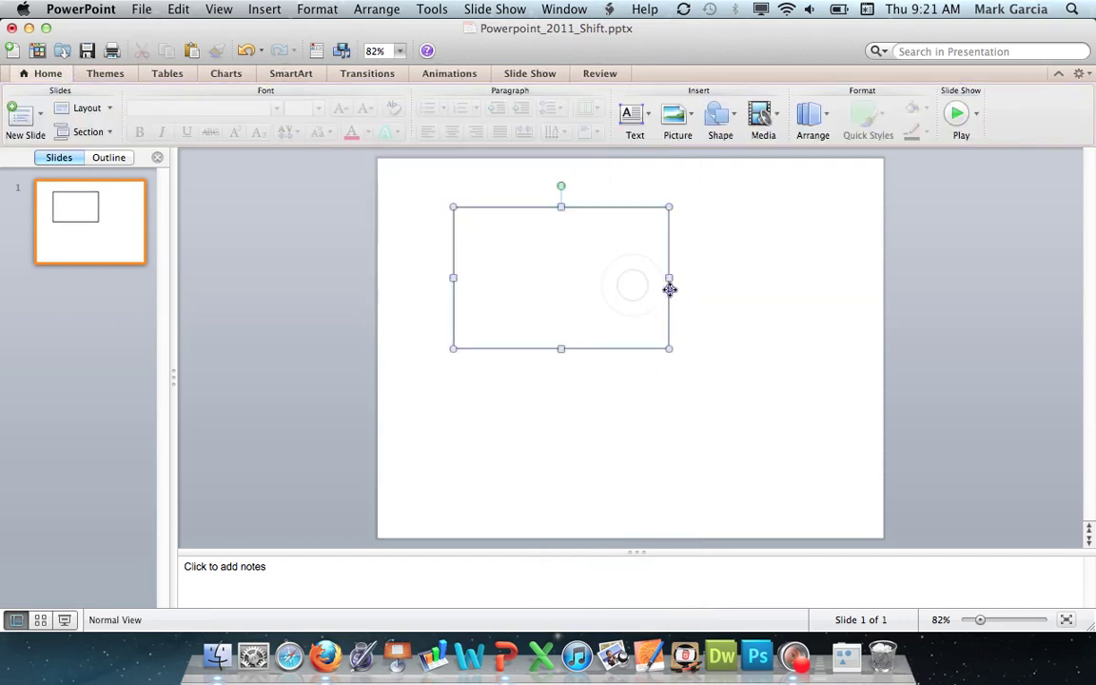
{"action": "left_click", "coordinate": [665, 288], "text": "shift"}
{"action": "left_click", "coordinate": [746, 306]}
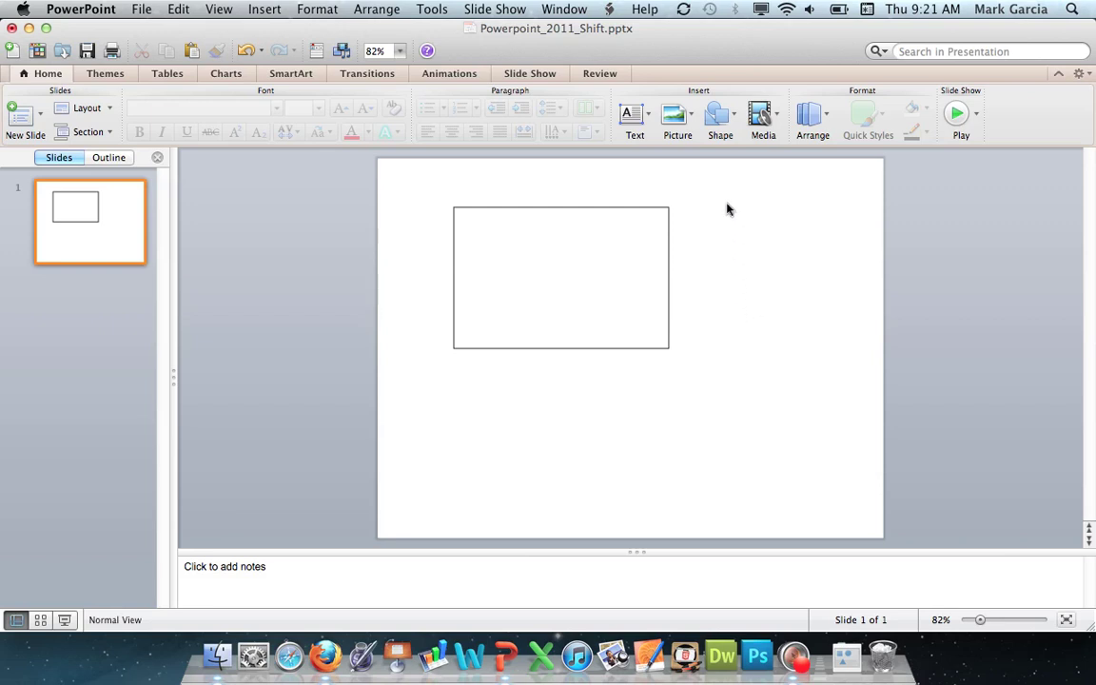
{"action": "left_click", "coordinate": [719, 115]}
{"action": "mouse_move", "coordinate": [733, 165]}
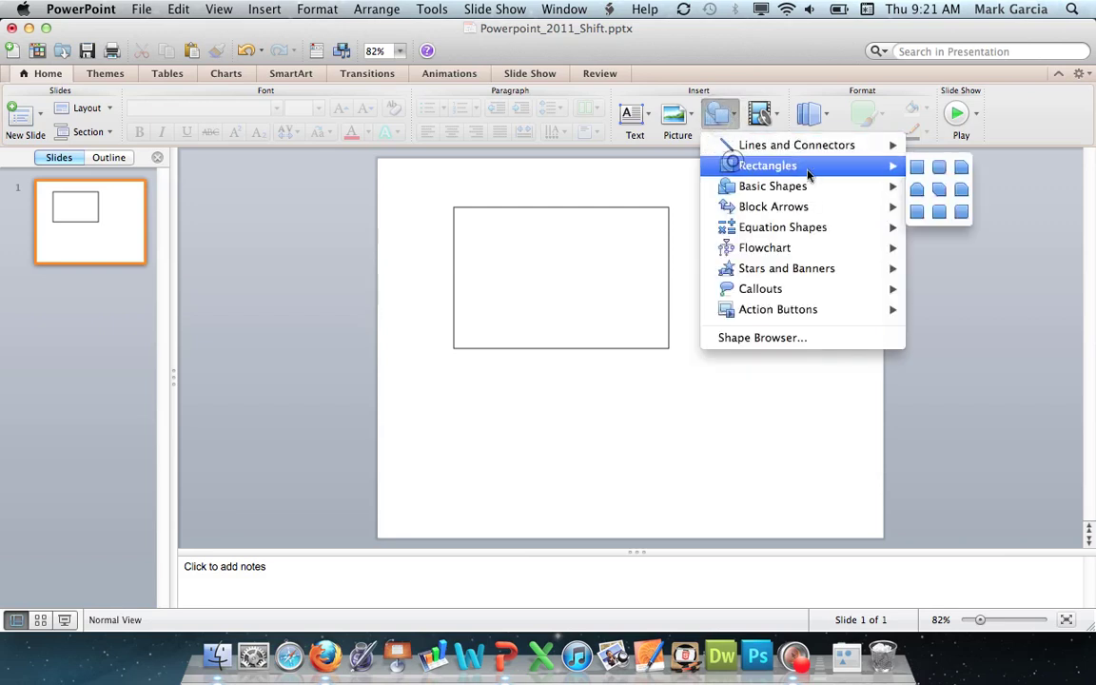
{"action": "left_click", "coordinate": [909, 168]}
{"action": "mouse_move", "coordinate": [730, 206]}
{"action": "left_mouse_down"}
{"action": "mouse_move", "coordinate": [822, 265]}
{"action": "mouse_move", "coordinate": [870, 313]}
{"action": "mouse_move", "coordinate": [861, 321]}
{"action": "left_mouse_up"}
{"action": "left_click", "coordinate": [841, 363]}
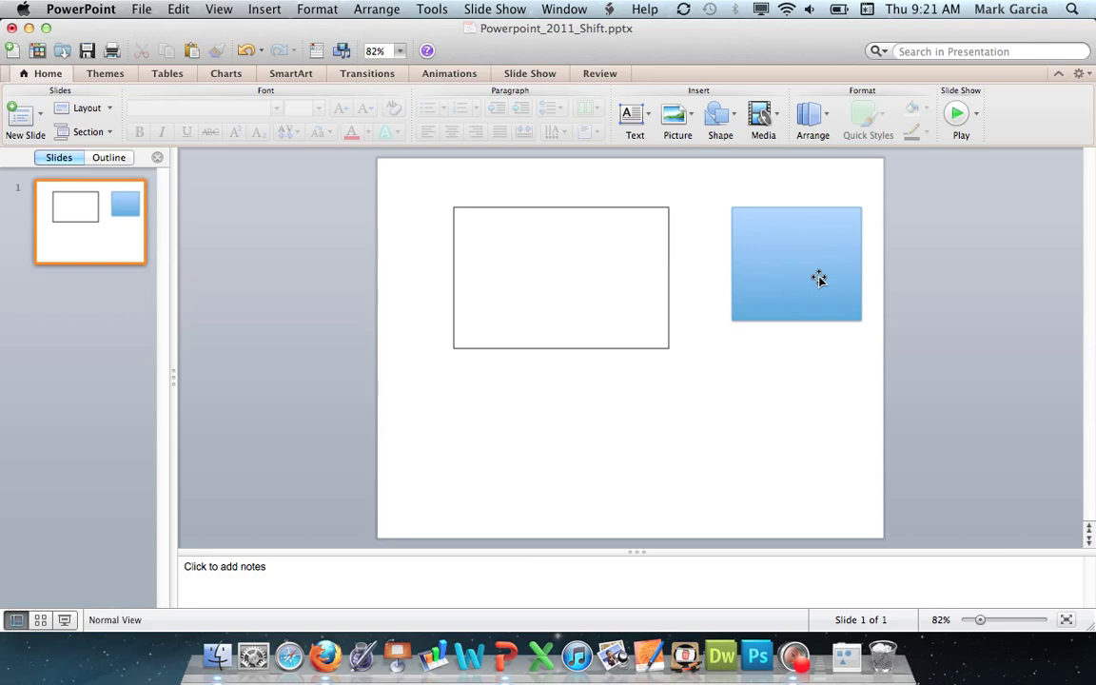
{"action": "left_click", "coordinate": [666, 269]}
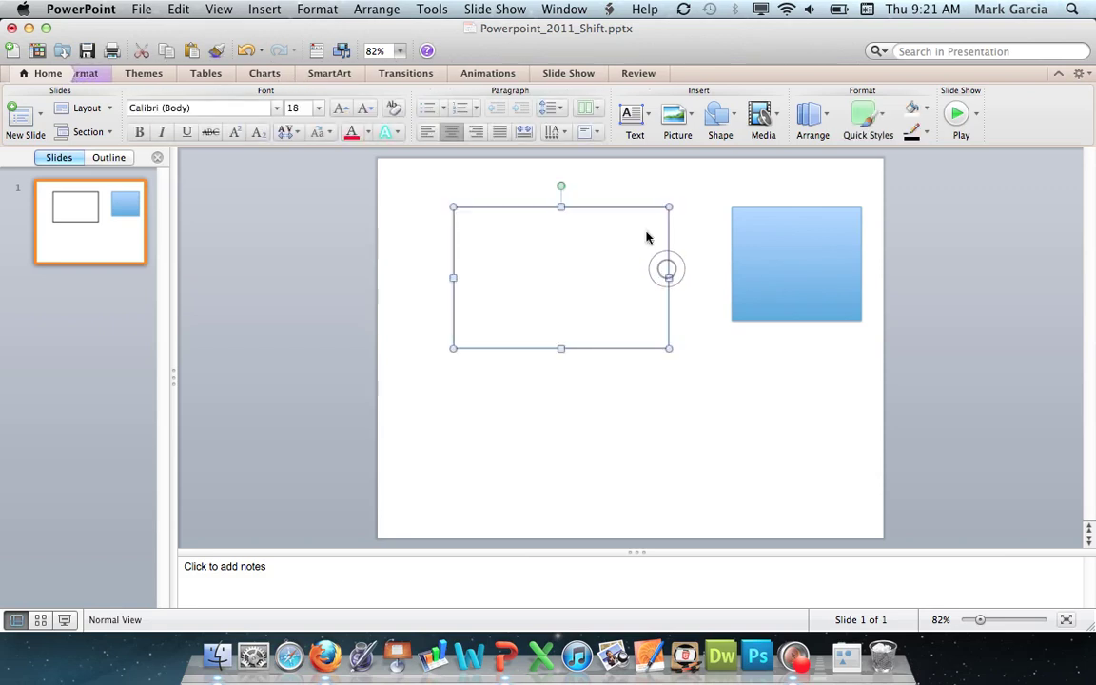
{"action": "left_click", "coordinate": [810, 283]}
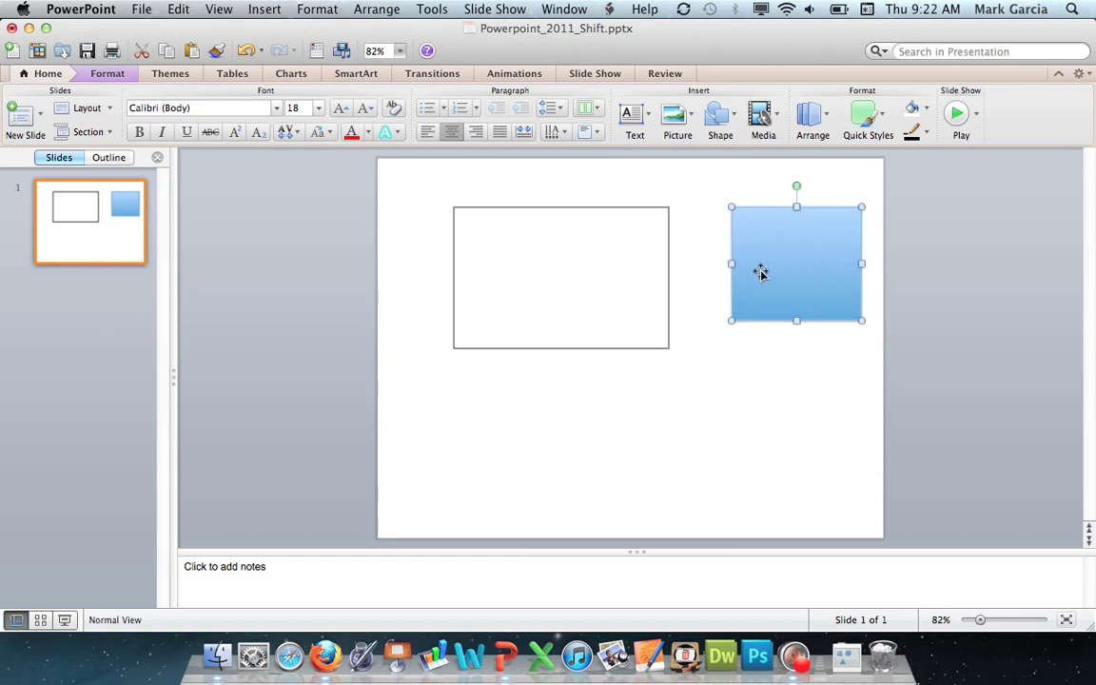
{"action": "key", "text": "Delete"}
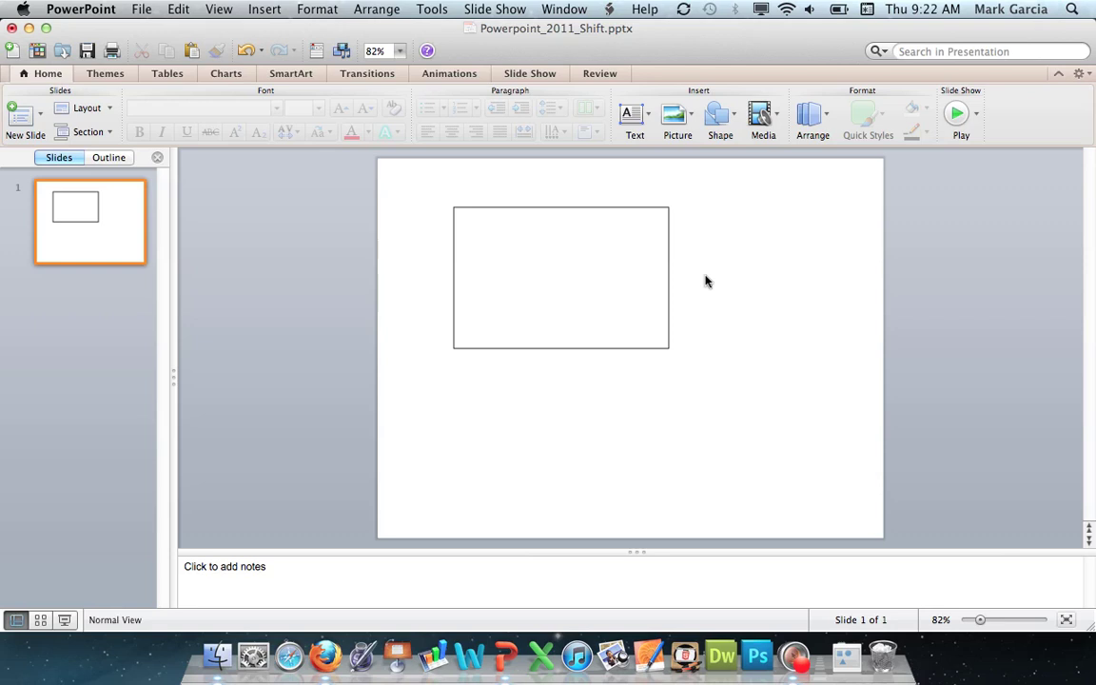
Apply Set as Default Shape to the unfilled black-outlined rectangle via its right-click menu
{"action": "left_click", "coordinate": [669, 261]}
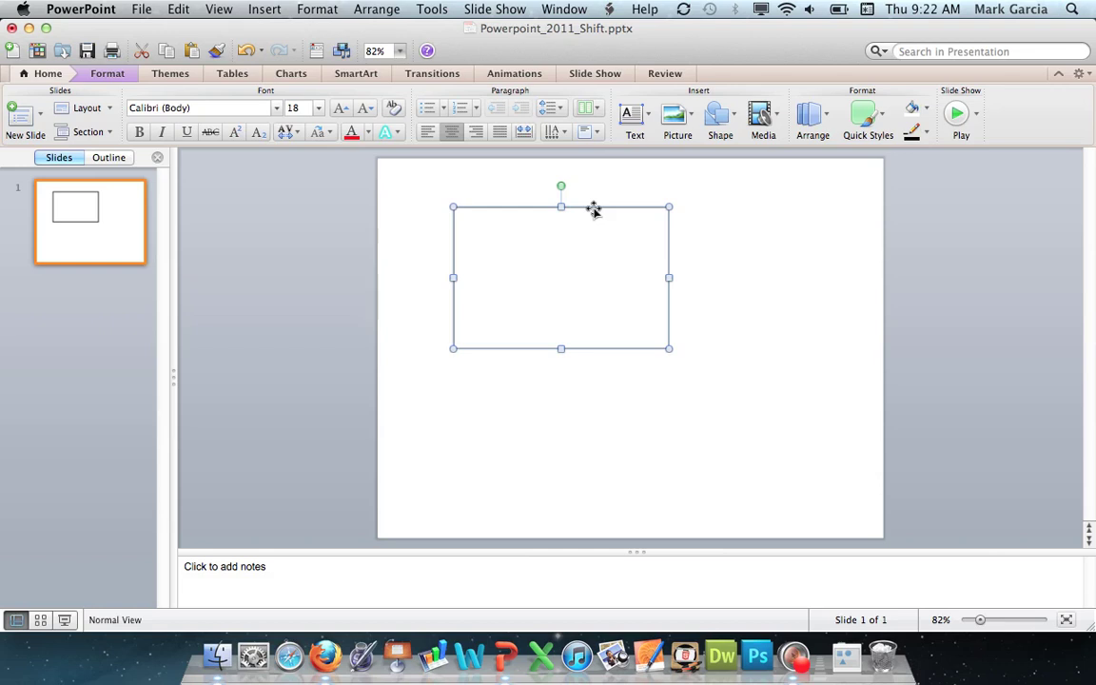
{"action": "left_click", "coordinate": [591, 209]}
{"action": "right_click", "coordinate": [606, 208]}
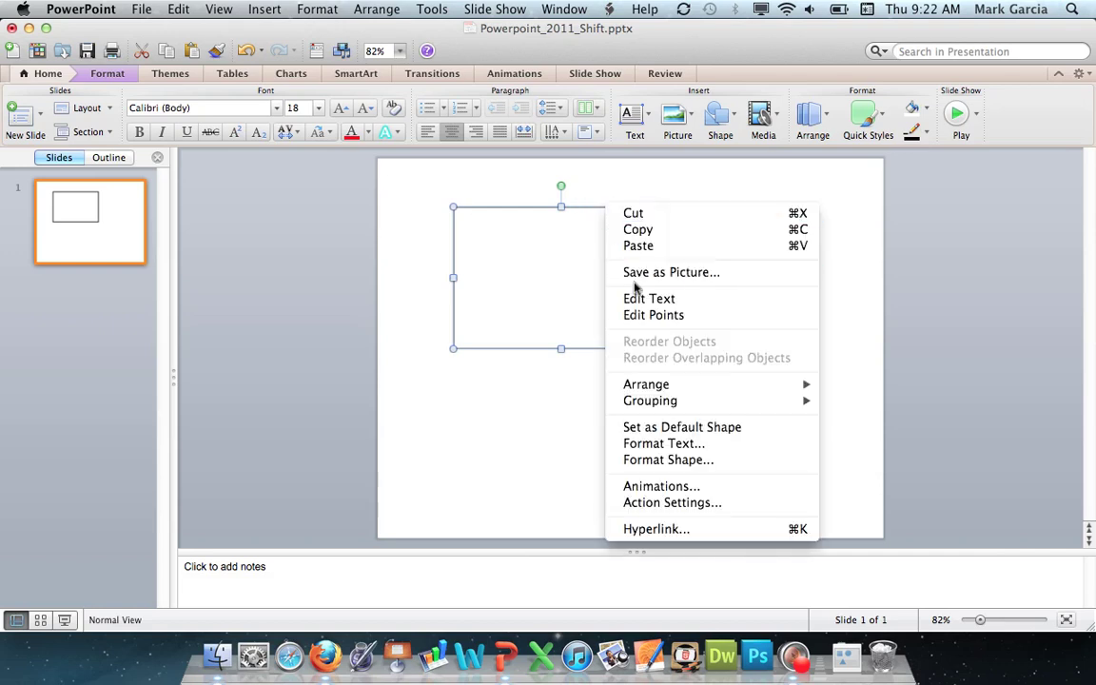
{"action": "left_click", "coordinate": [668, 428]}
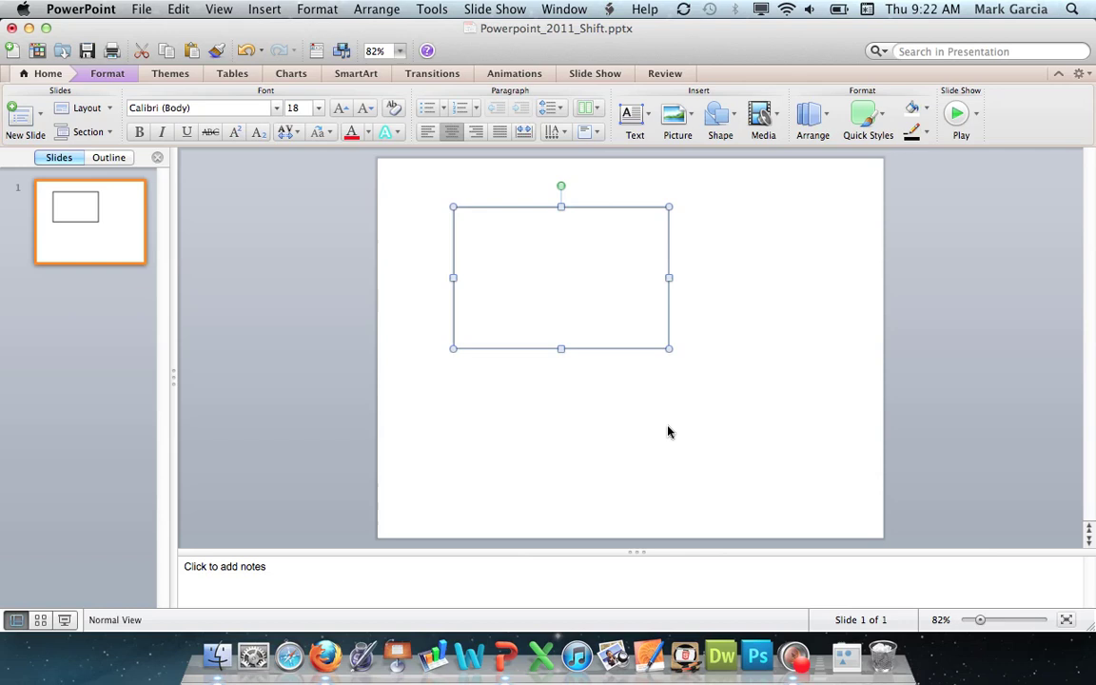
{"action": "left_click", "coordinate": [603, 430]}
Draw a square at the upper right of the slide using the Rectangle shape
{"action": "left_click", "coordinate": [721, 114]}
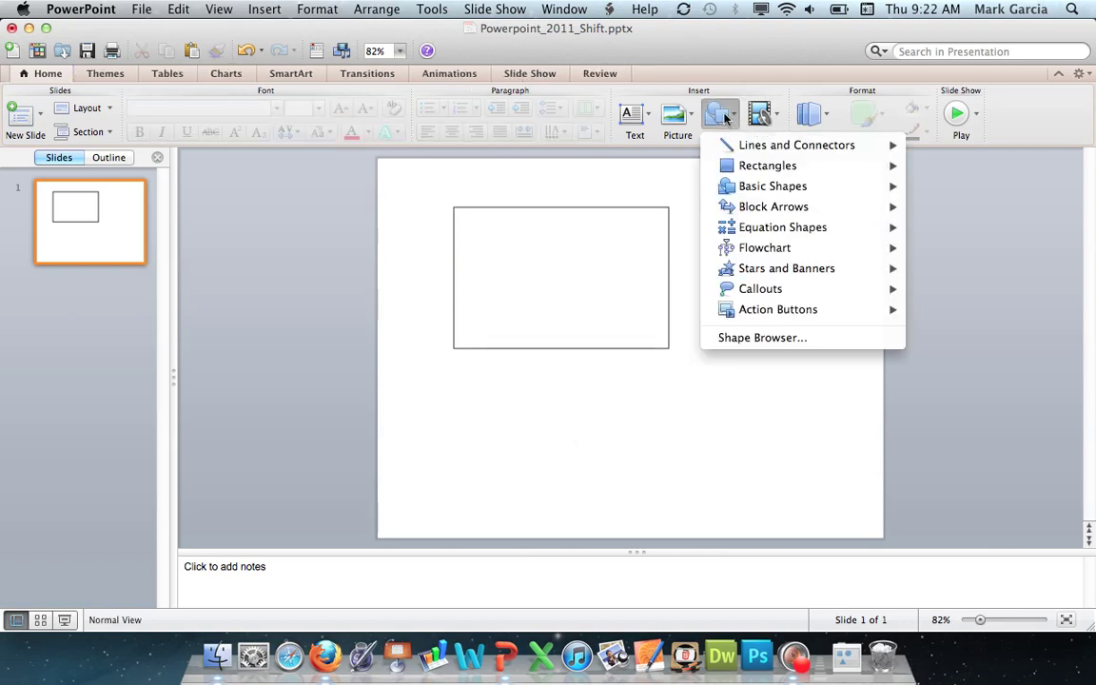
{"action": "mouse_move", "coordinate": [771, 169]}
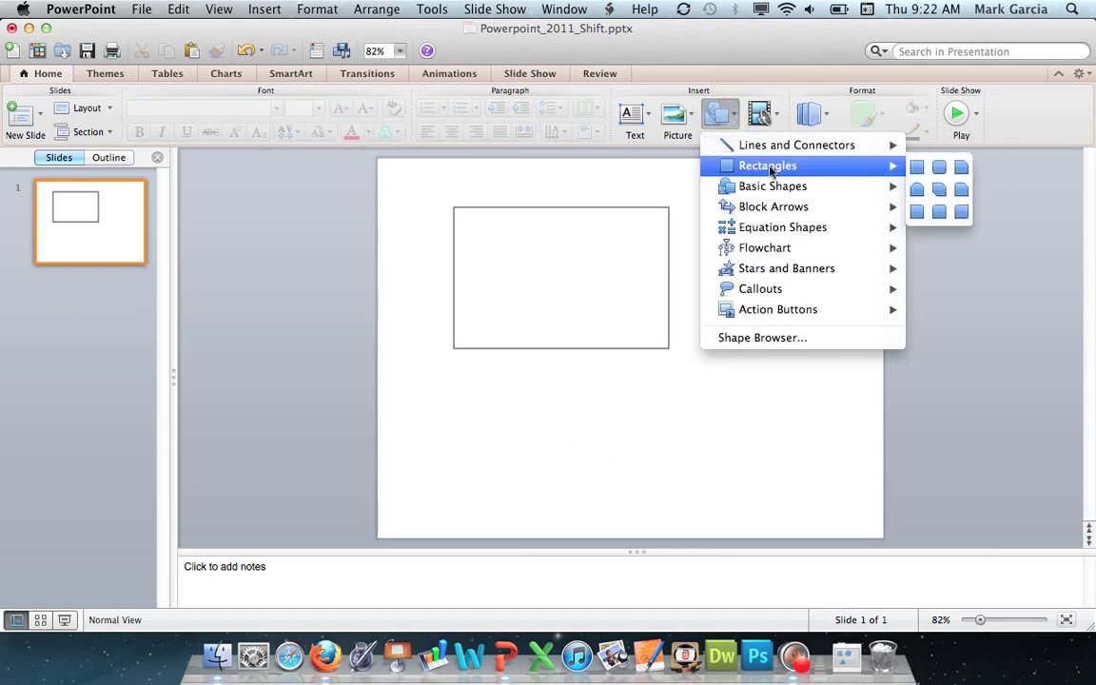
{"action": "left_click", "coordinate": [916, 166]}
{"action": "left_click_drag", "start_coordinate": [737, 200], "coordinate": [831, 294]}
{"action": "left_click", "coordinate": [797, 356]}
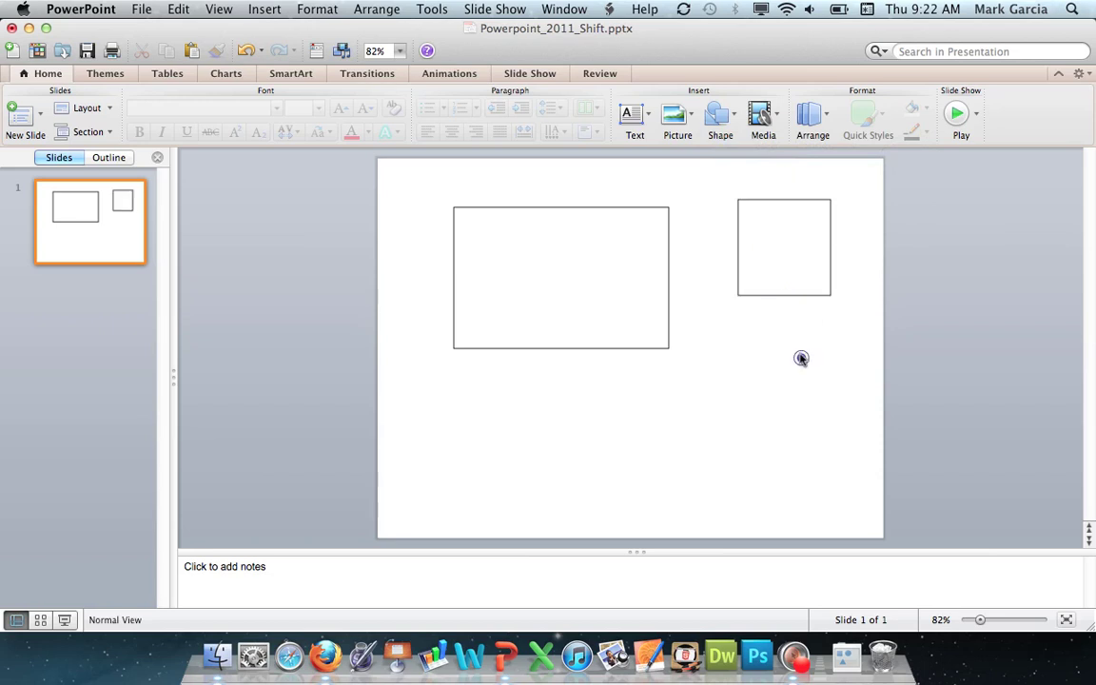
{"action": "left_click", "coordinate": [797, 262]}
{"action": "left_click", "coordinate": [830, 230]}
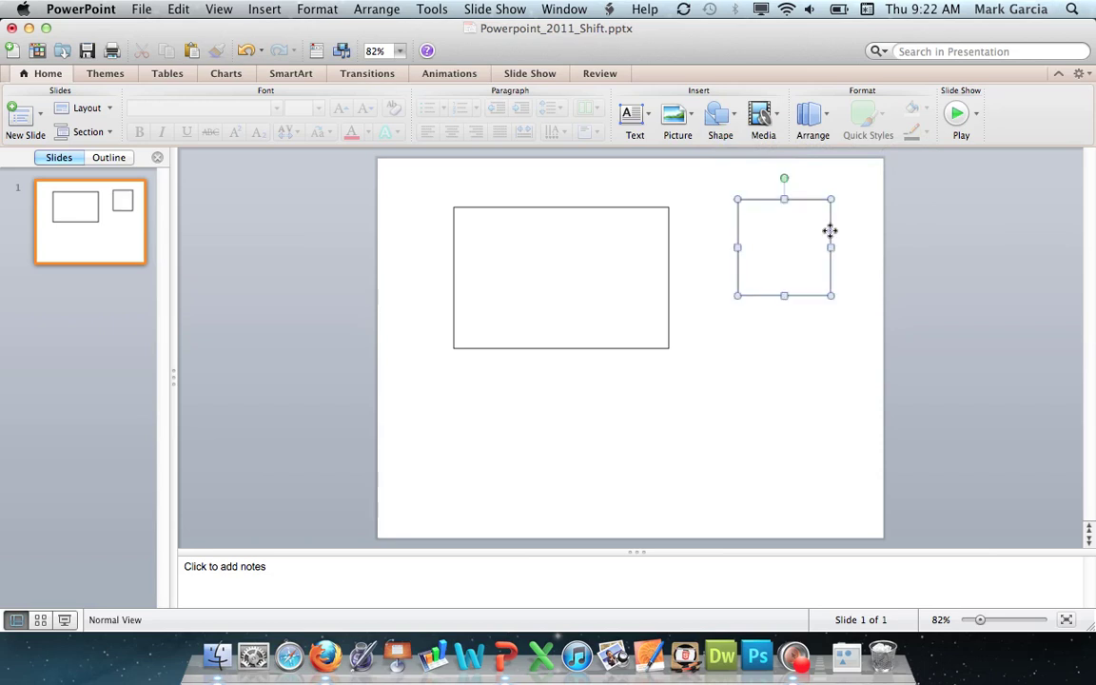
Draw an isosceles triangle in the lower right of the slide
{"action": "left_click", "coordinate": [718, 114]}
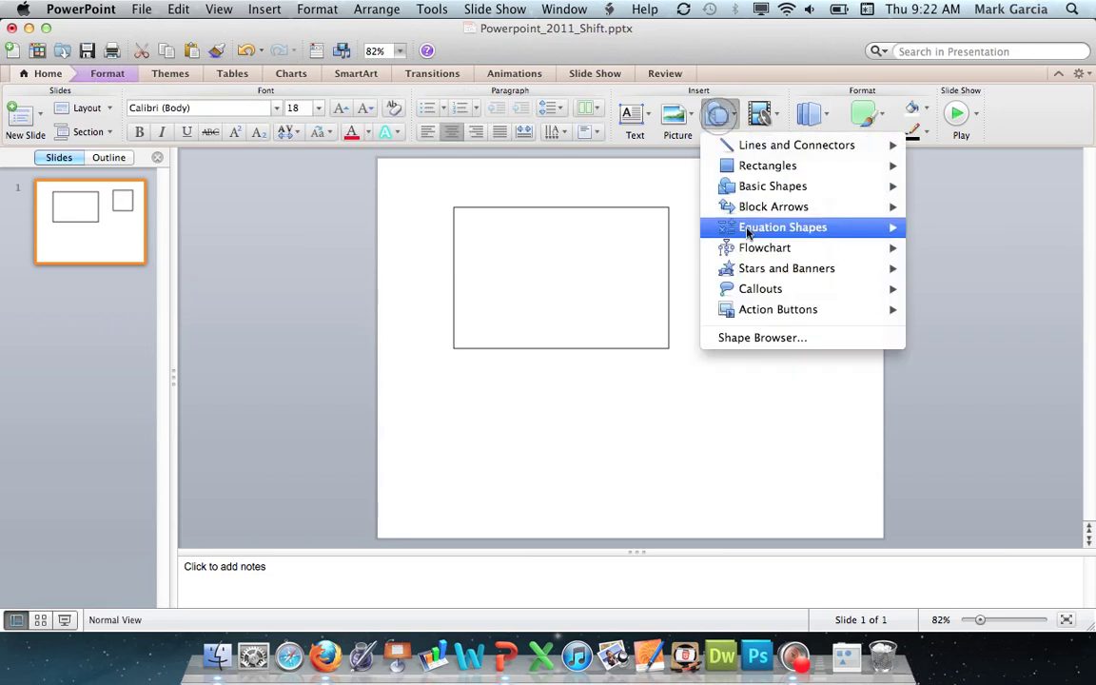
{"action": "mouse_move", "coordinate": [761, 187]}
{"action": "left_click", "coordinate": [942, 189]}
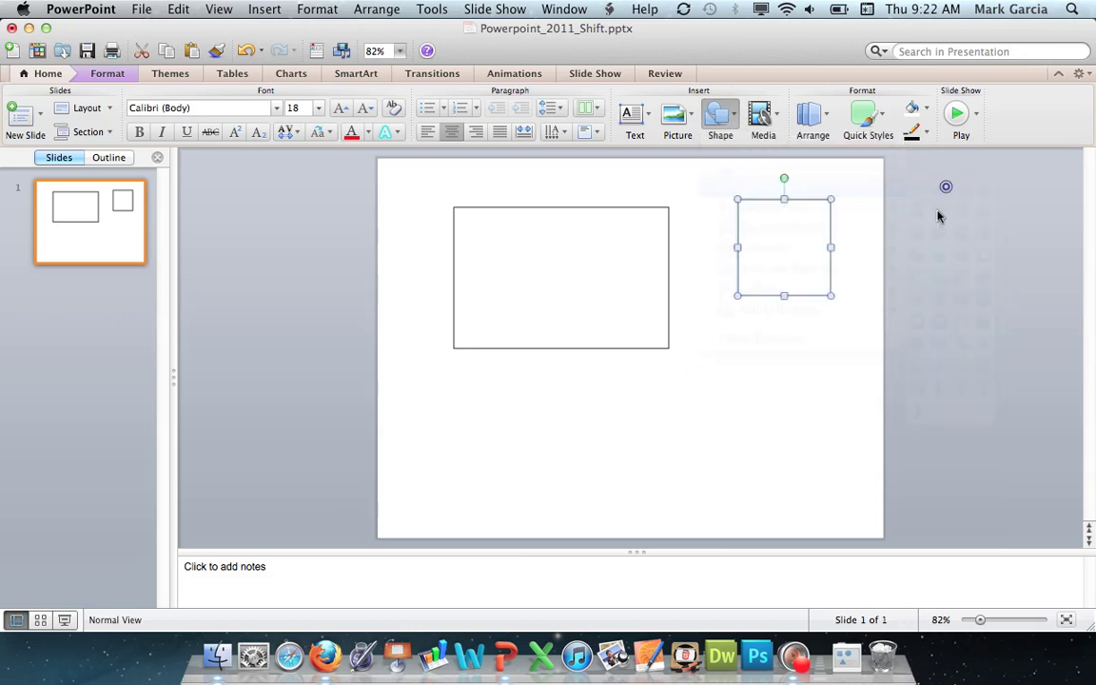
{"action": "left_click_drag", "start_coordinate": [683, 394], "coordinate": [830, 475]}
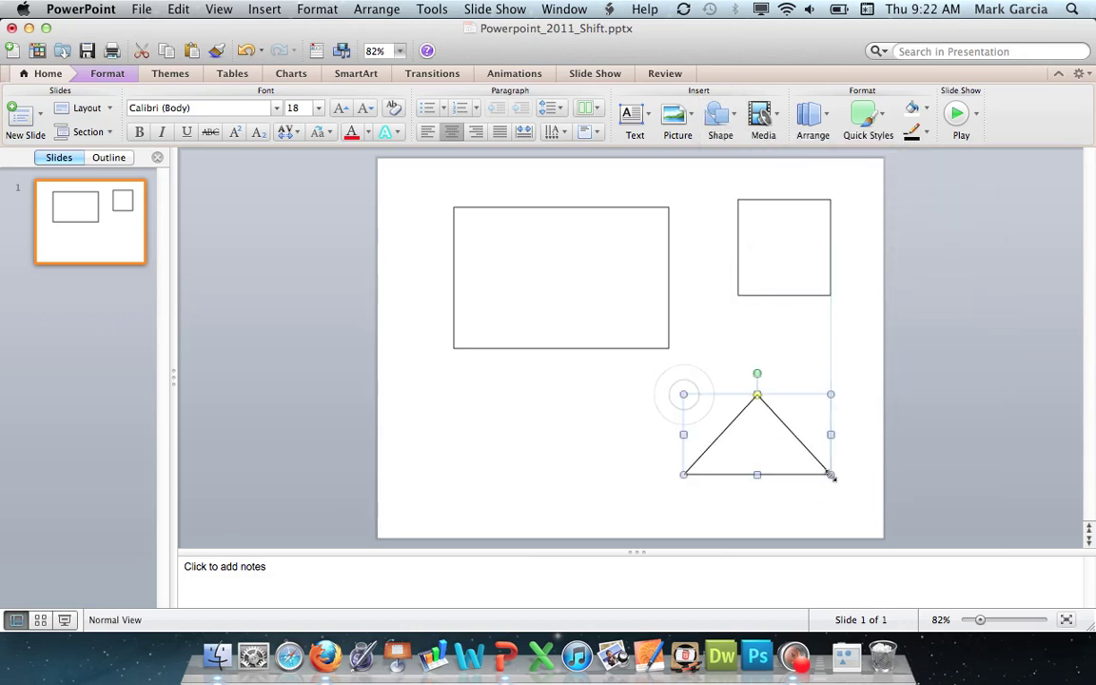
{"action": "left_click", "coordinate": [815, 340]}
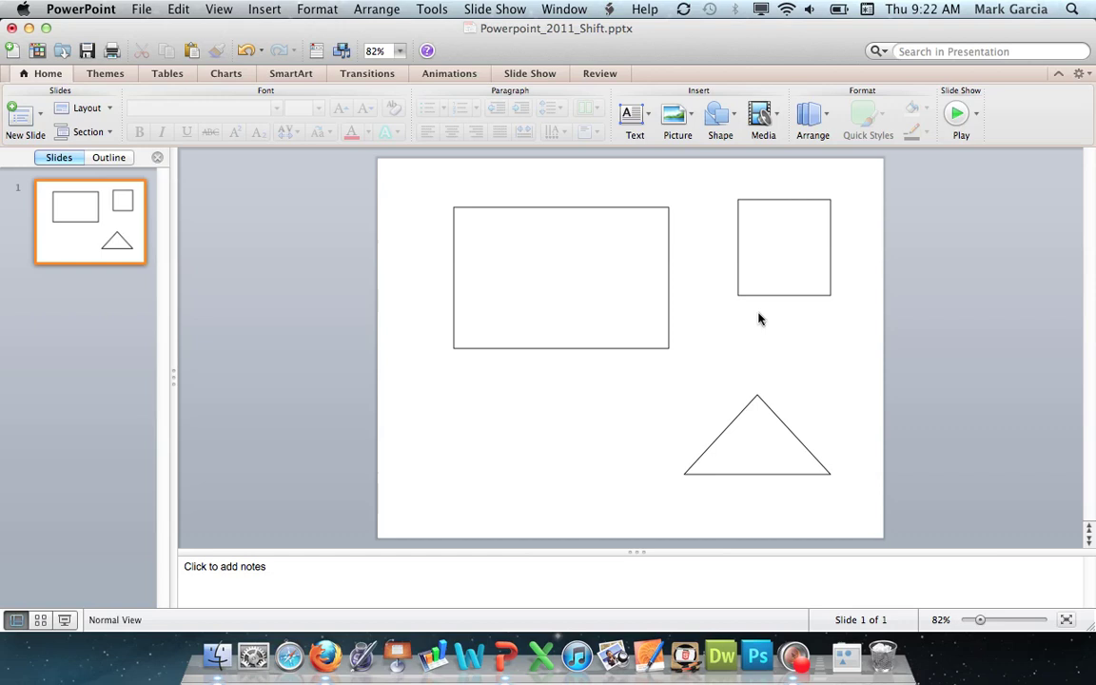
{"action": "left_click", "coordinate": [656, 349]}
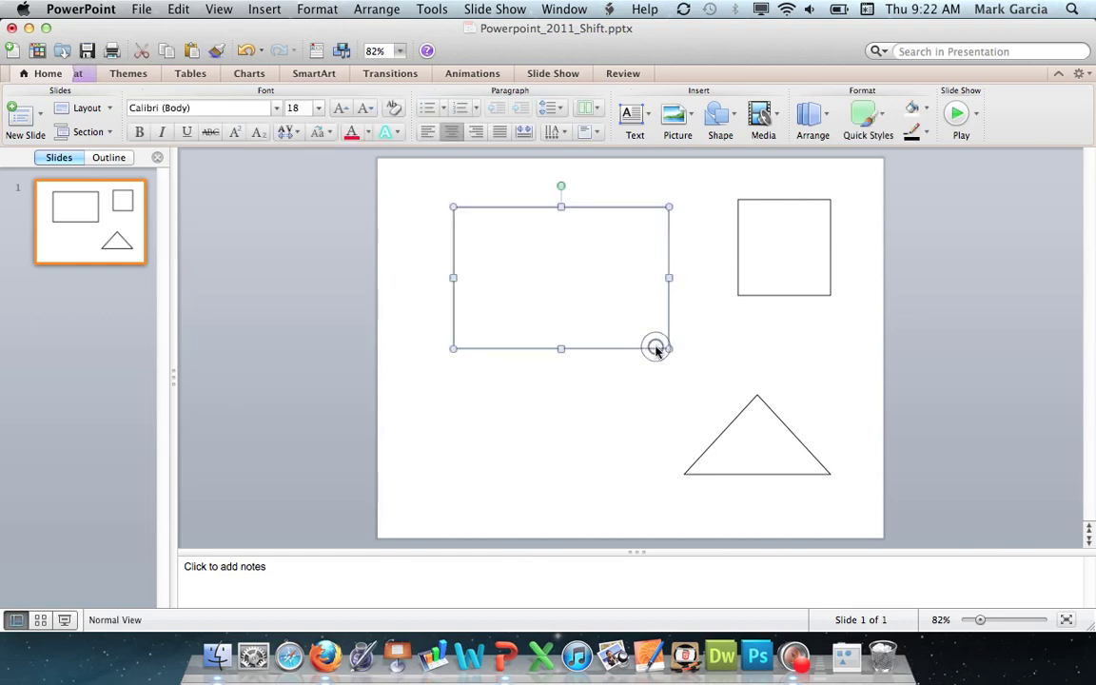
{"action": "left_click", "coordinate": [738, 261]}
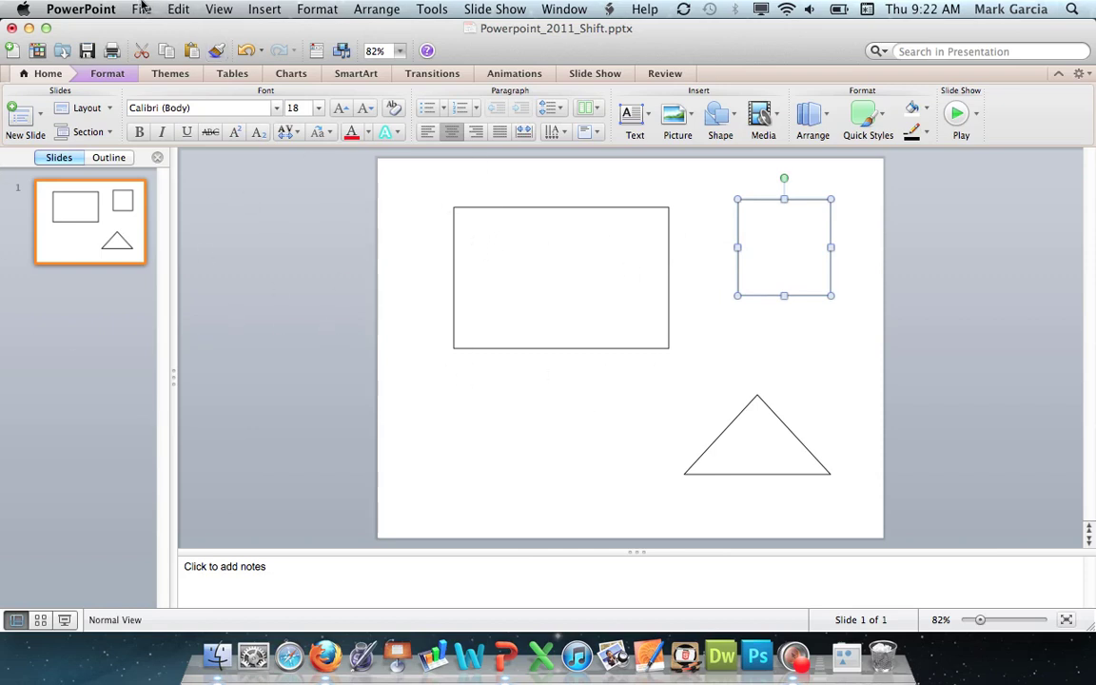
{"action": "left_click", "coordinate": [715, 129]}
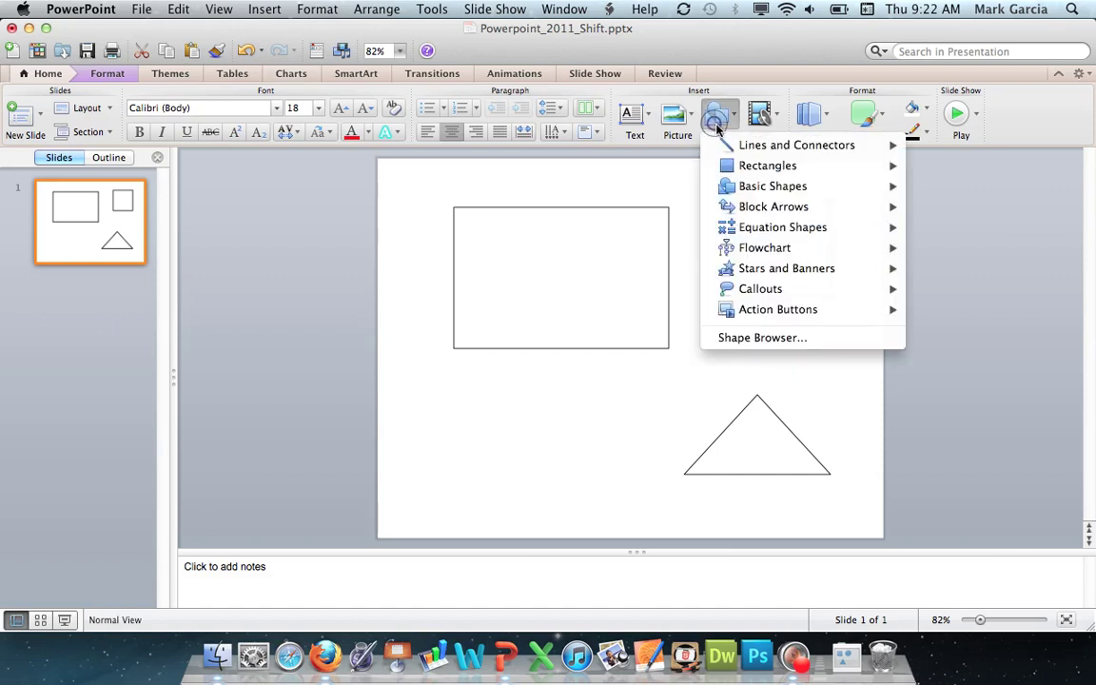
{"action": "mouse_move", "coordinate": [771, 166]}
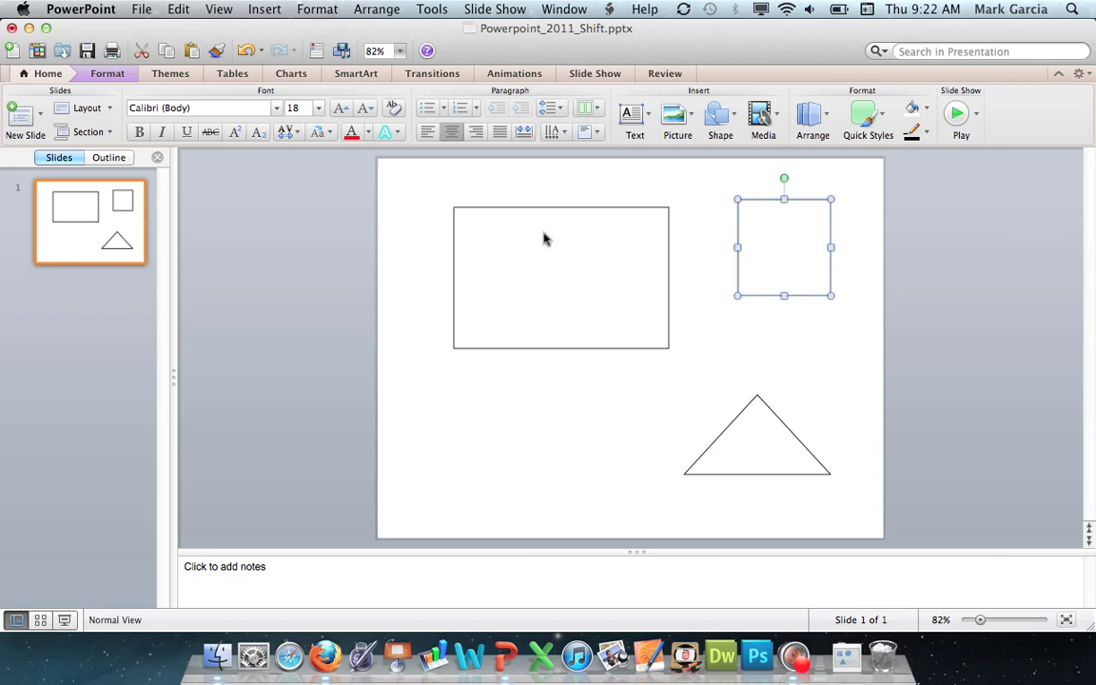
{"action": "left_click", "coordinate": [720, 369]}
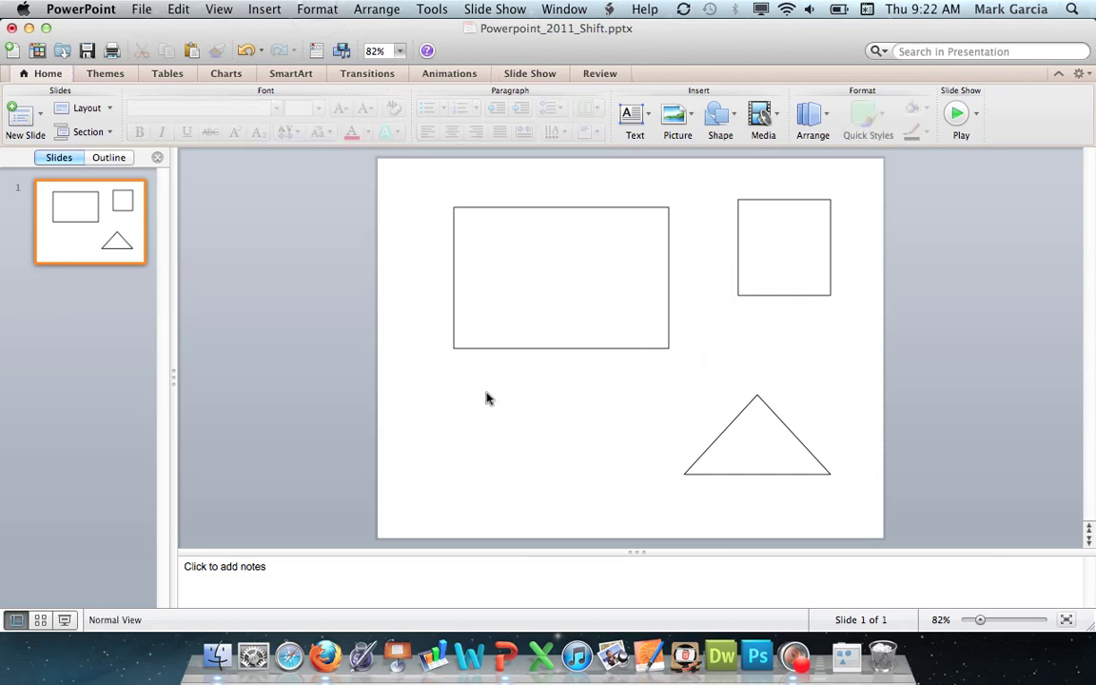